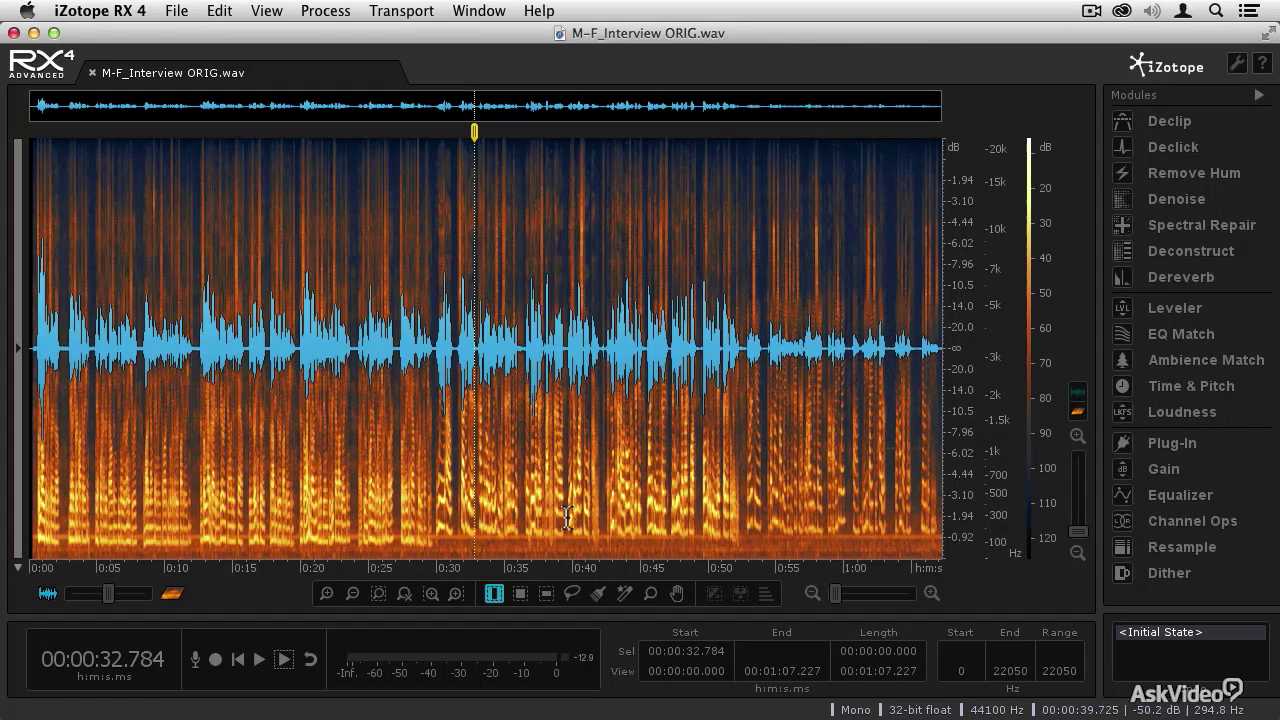
pyautogui.click(238, 660)
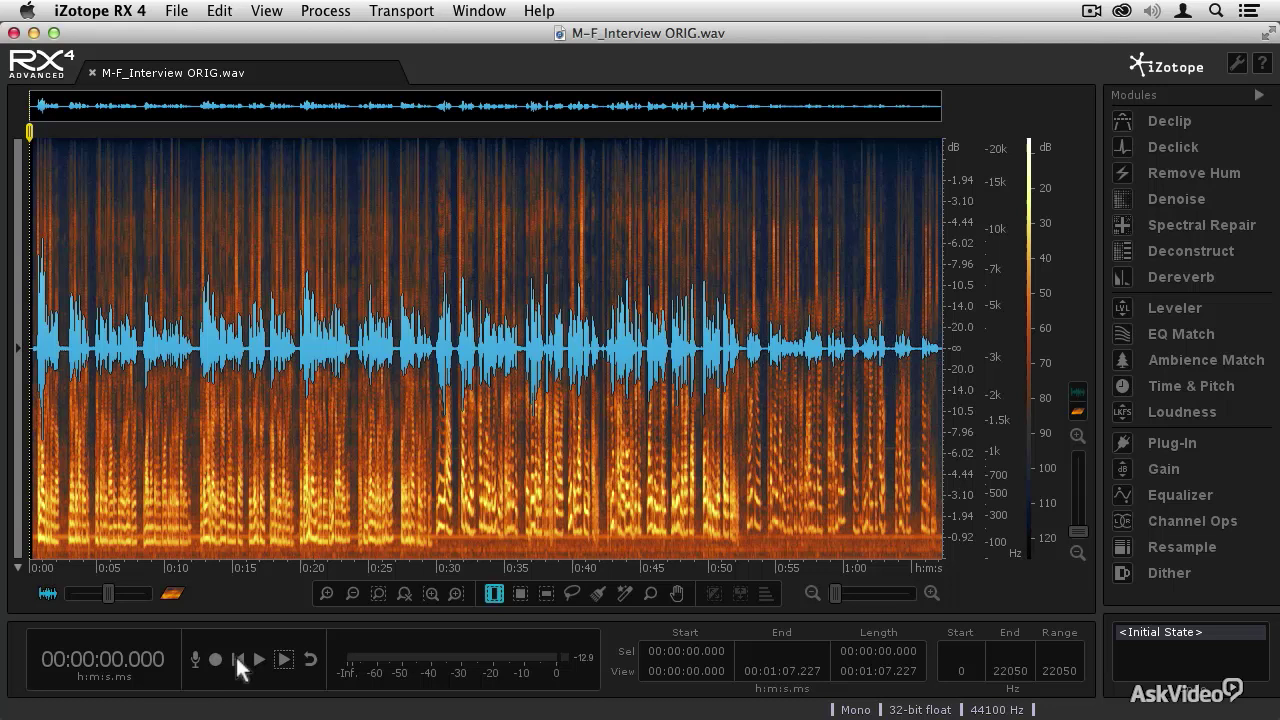
pyautogui.press('space')
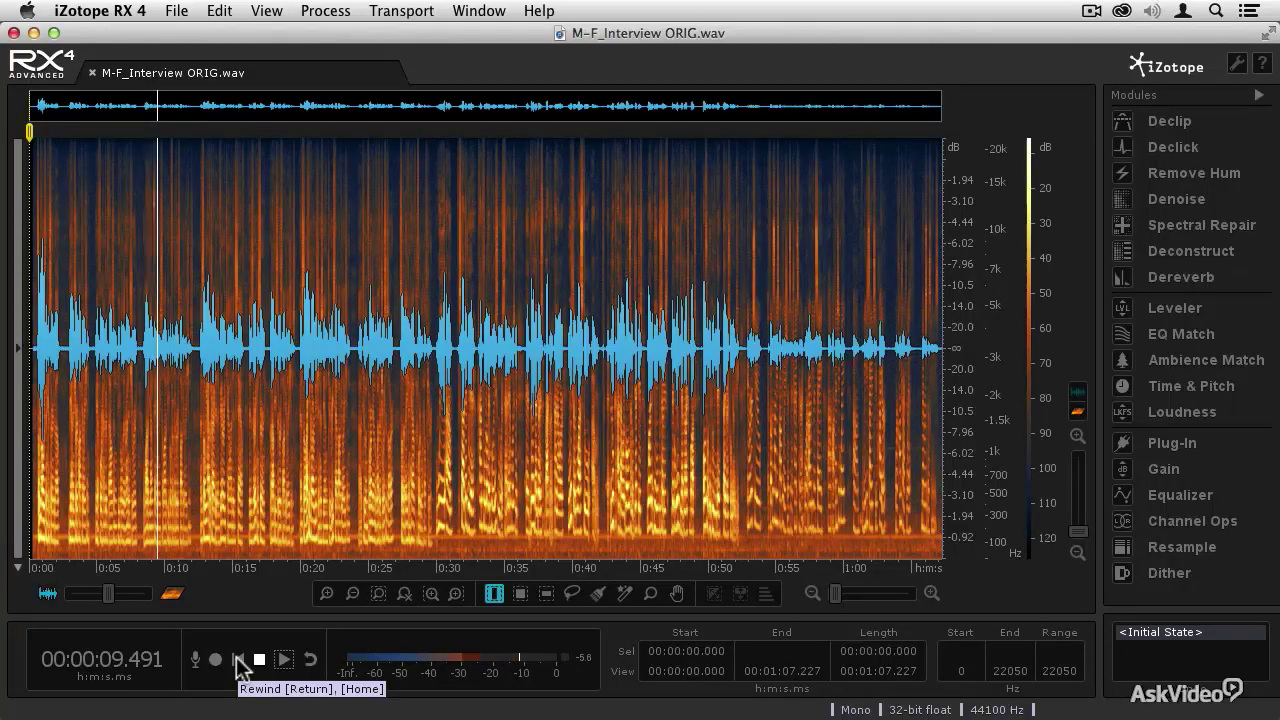
pyautogui.click(238, 660)
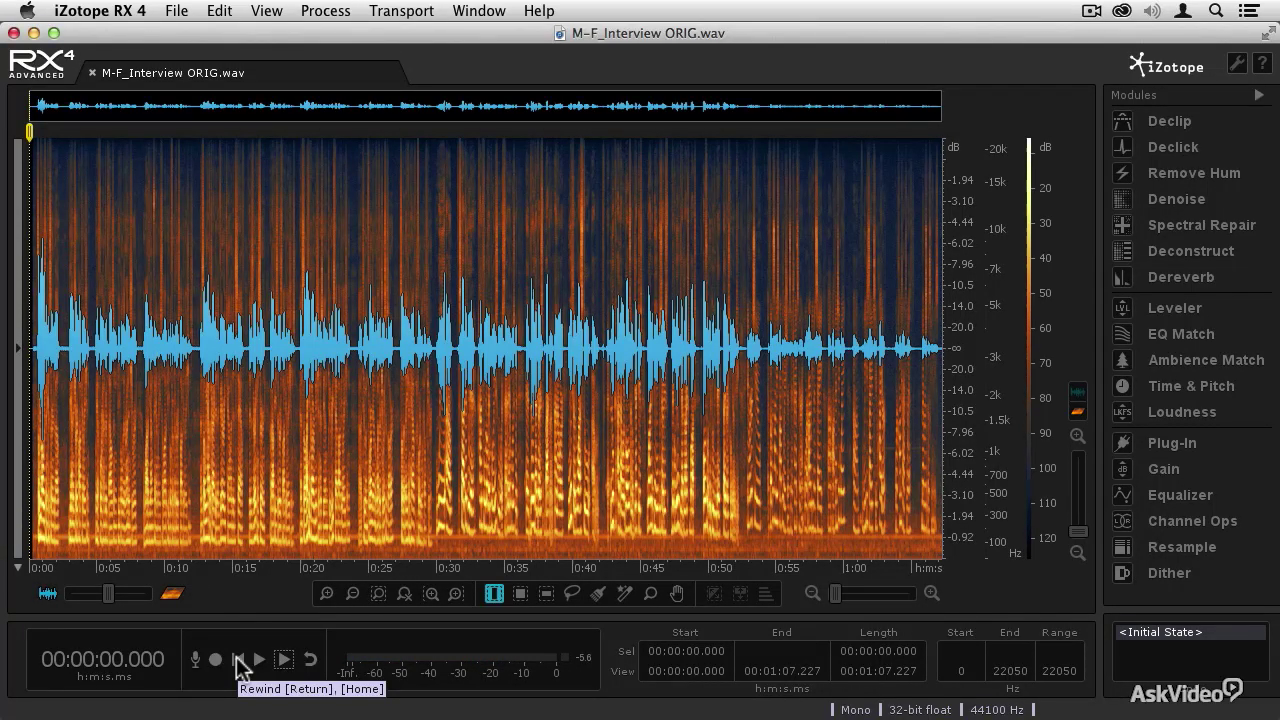
# Preview Denoise's Dialogue Auto reduction (Threshold 0.0, Reduction 12.0), toggling Bypass to compare with the original
pyautogui.click(1161, 200)
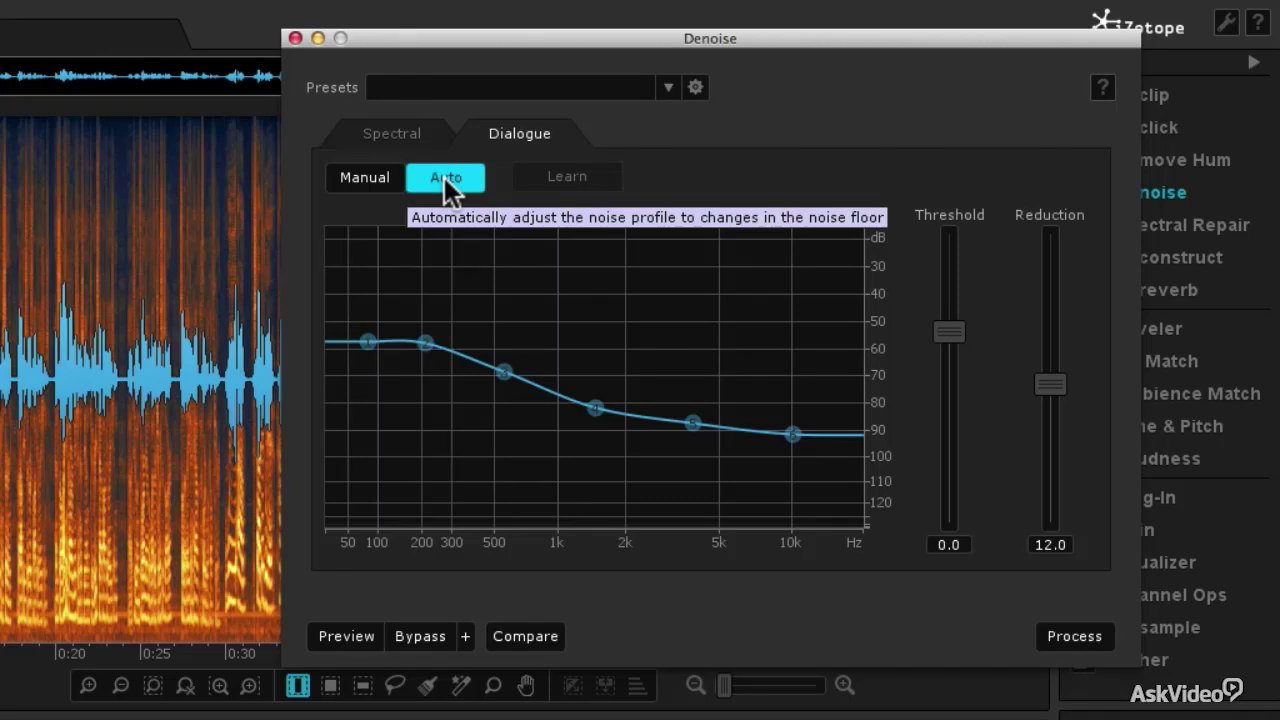
pyautogui.click(338, 633)
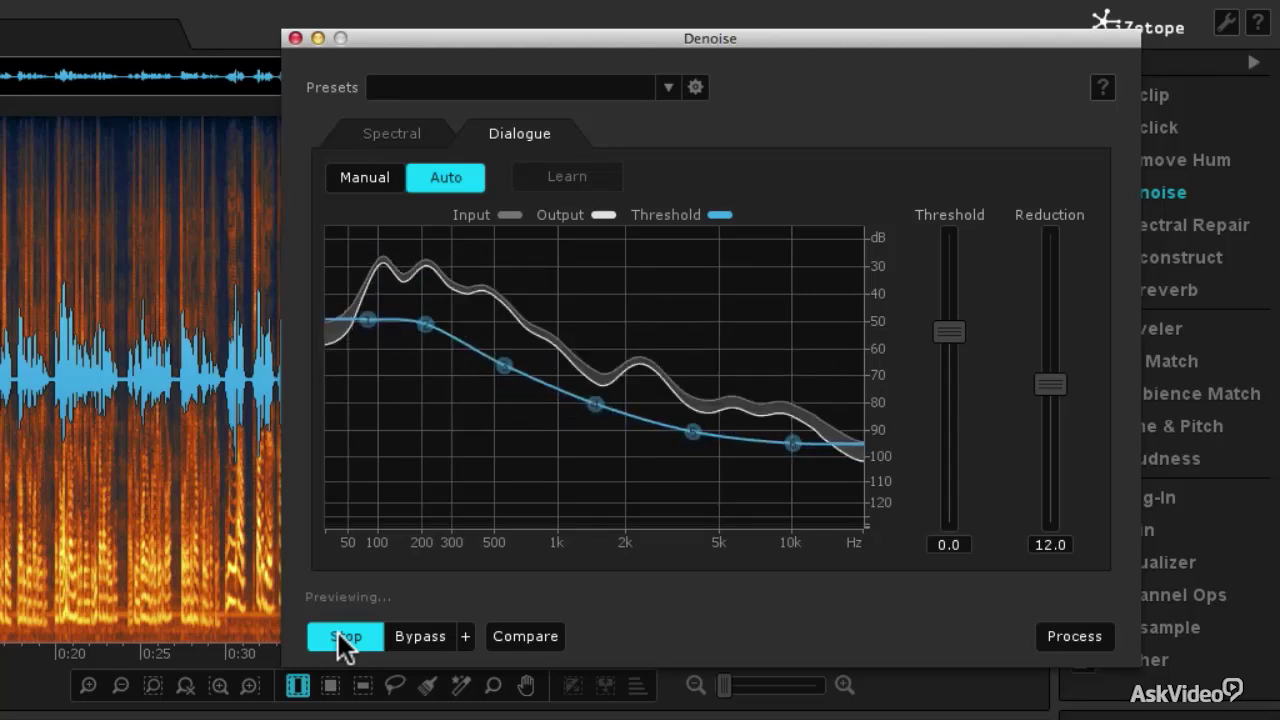
pyautogui.click(413, 640)
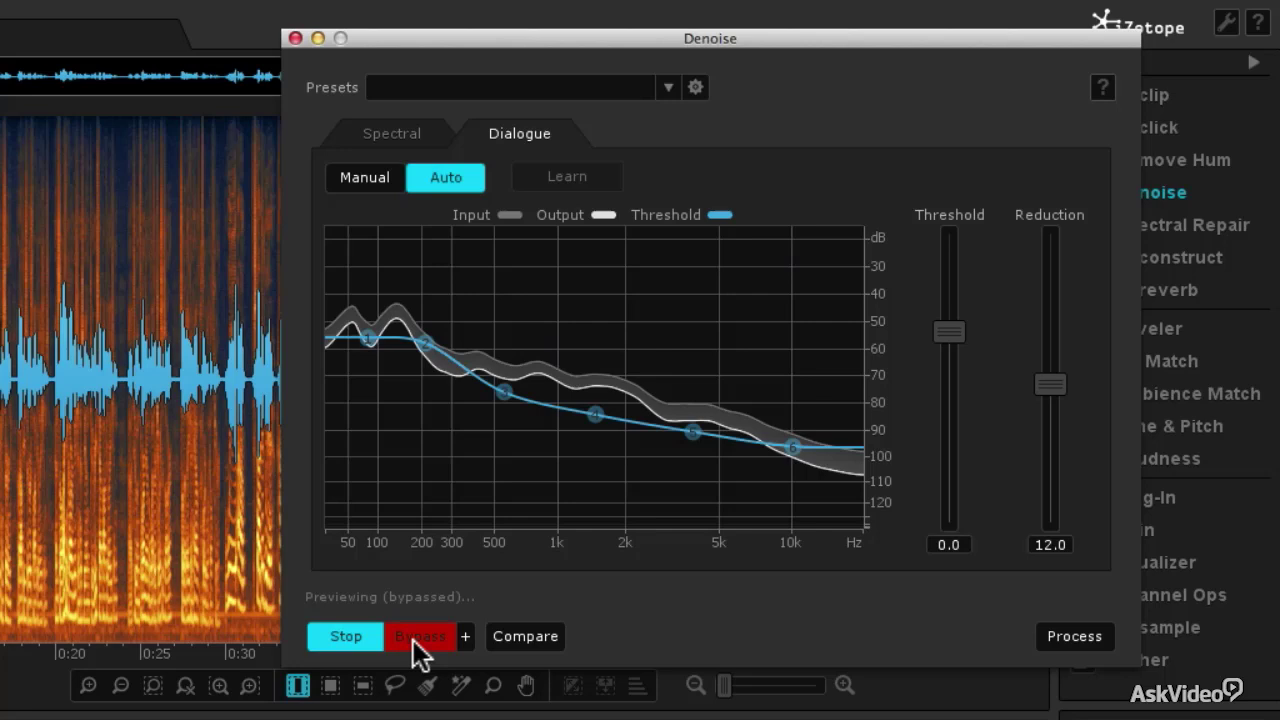
pyautogui.click(413, 640)
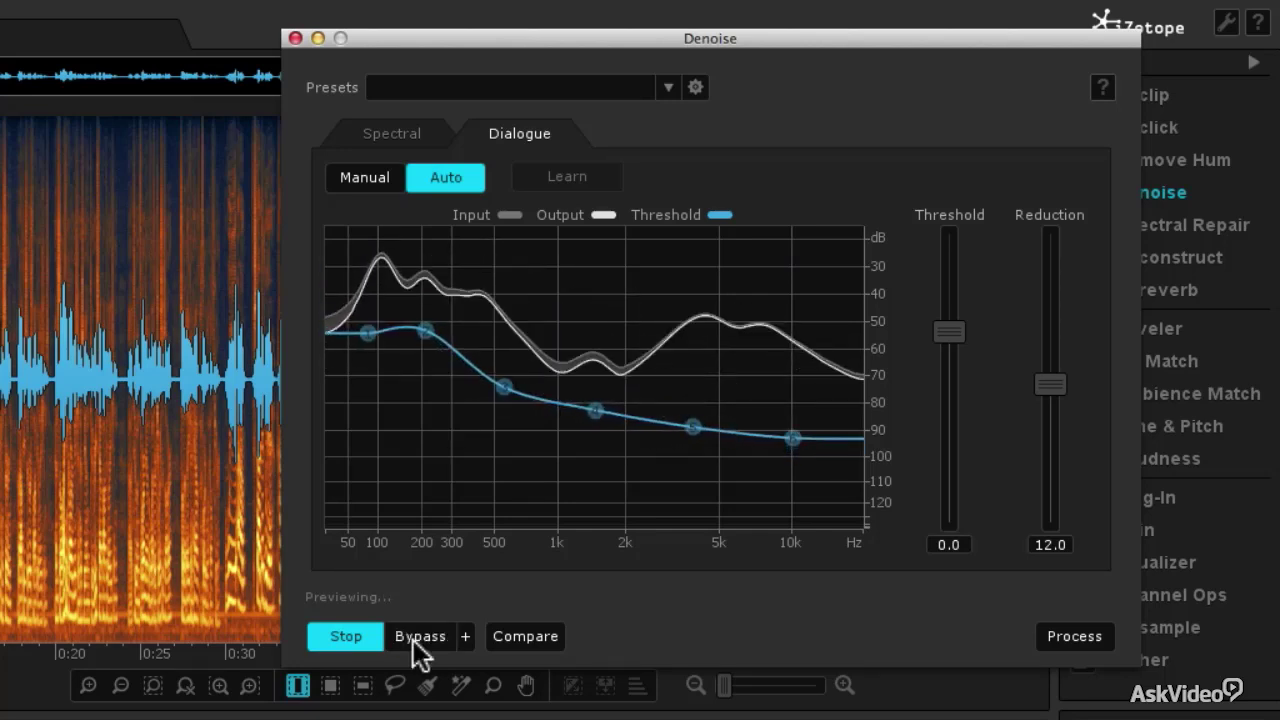
pyautogui.click(413, 640)
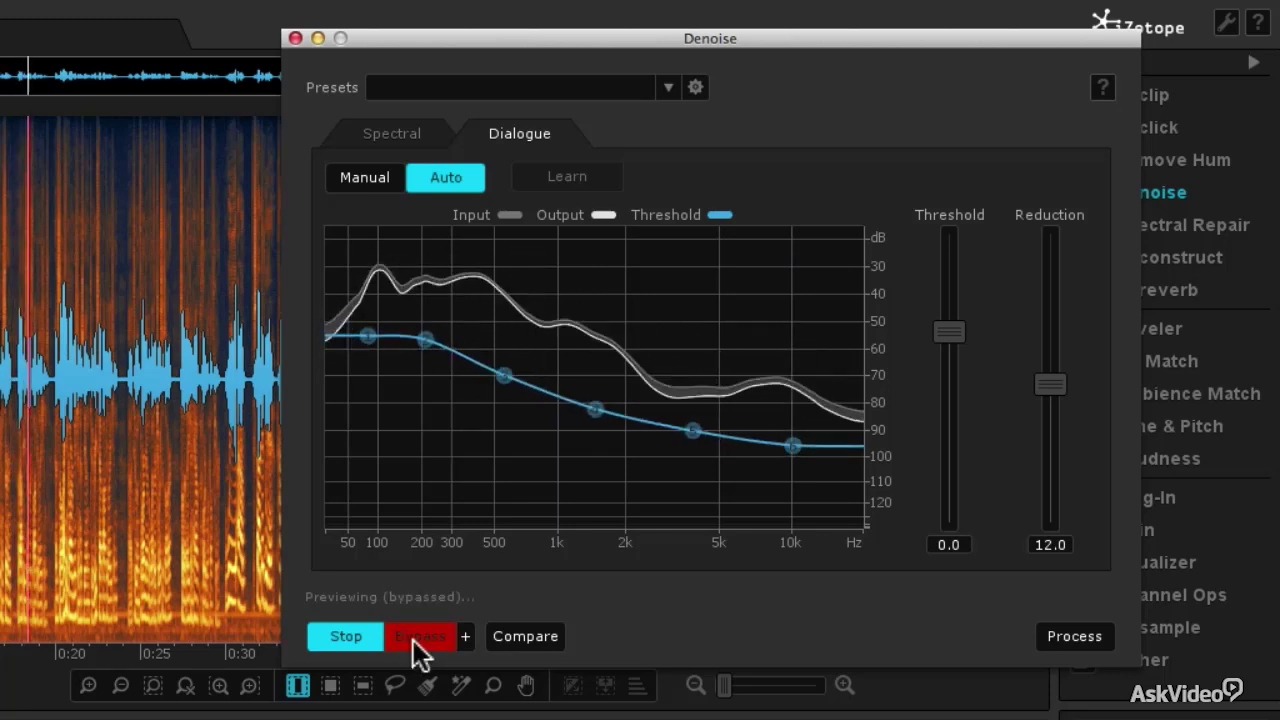
pyautogui.click(413, 640)
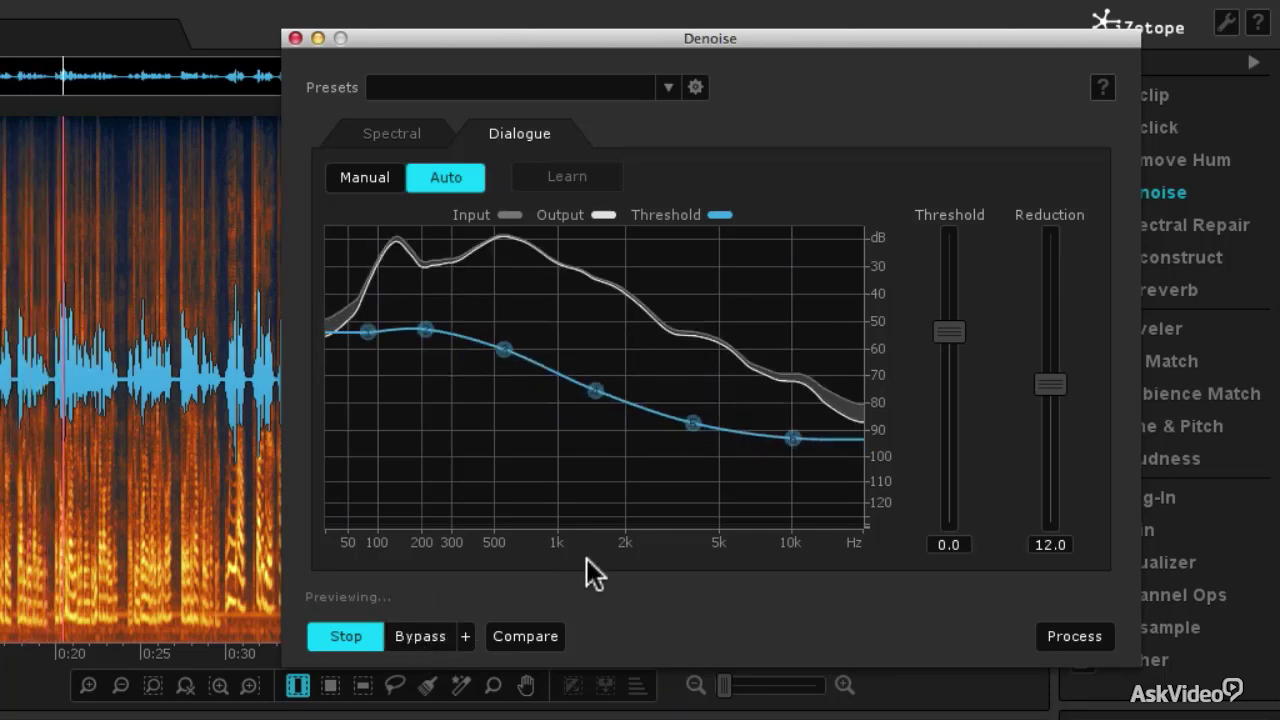
# Raise Reduction to 20.0 and A/B the stronger denoising against the bypassed sound
pyautogui.moveTo(1041, 381); pyautogui.dragTo(1049, 291)
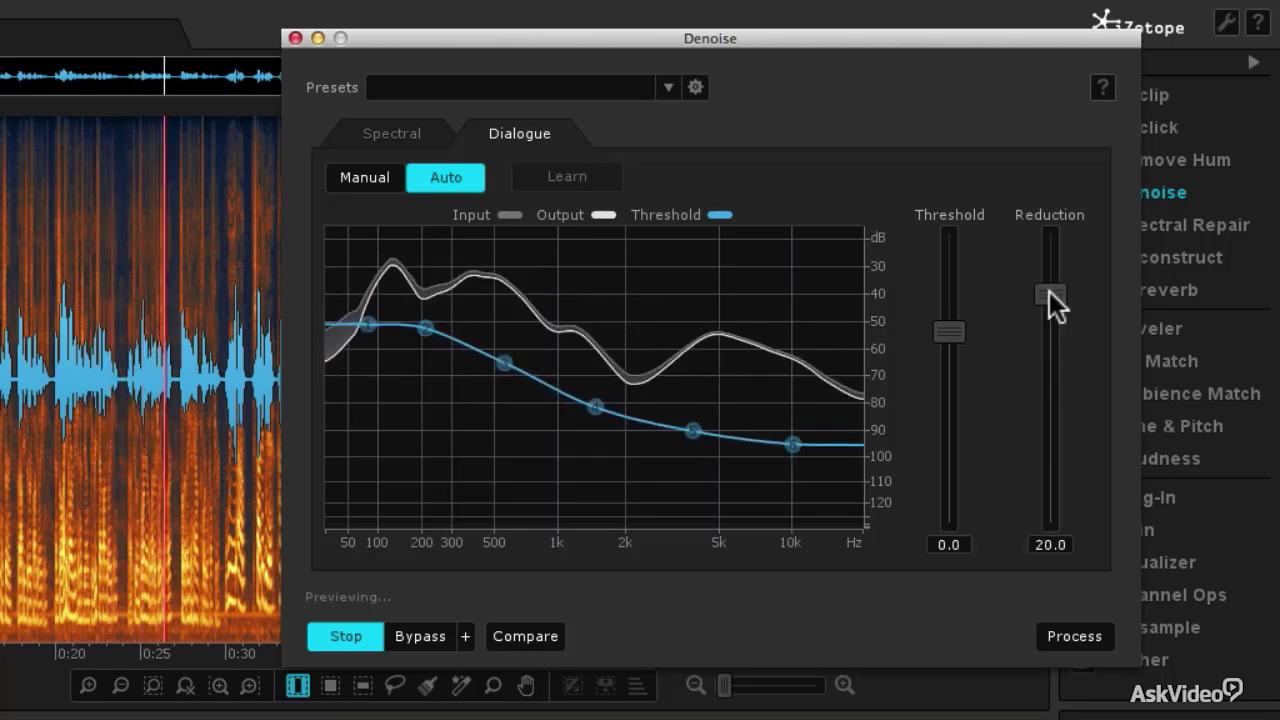
pyautogui.click(419, 637)
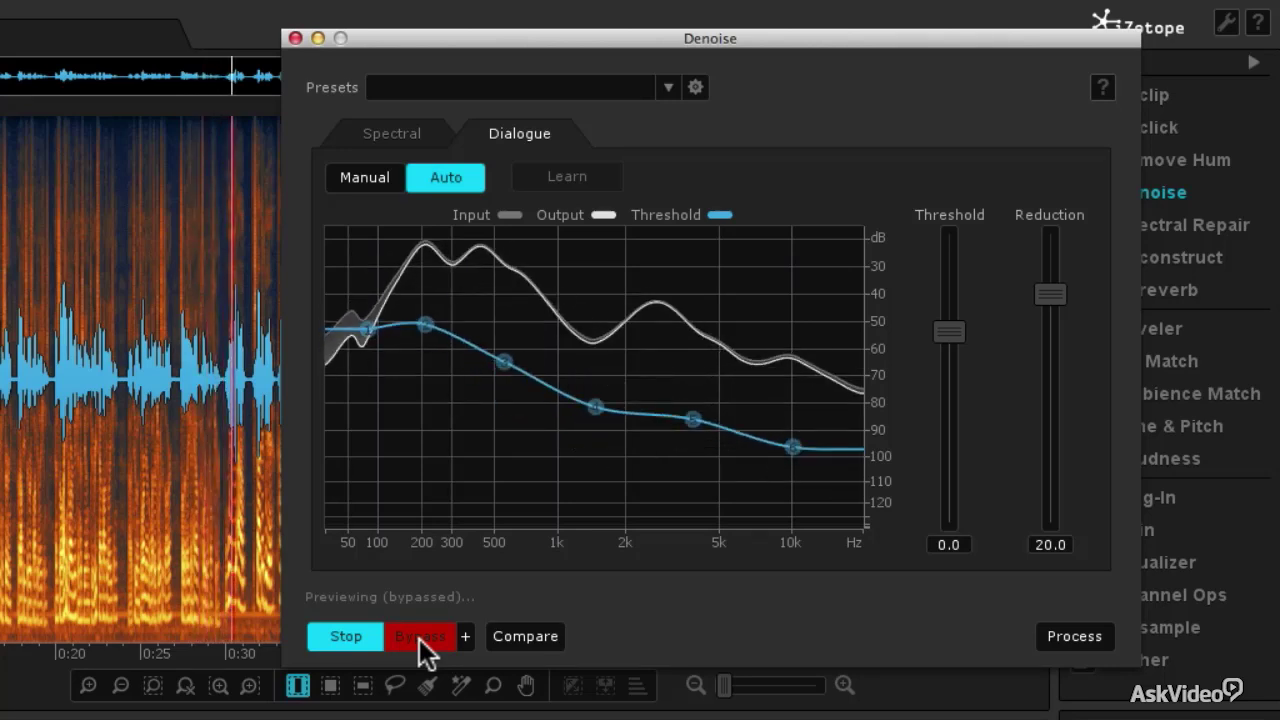
pyautogui.click(419, 637)
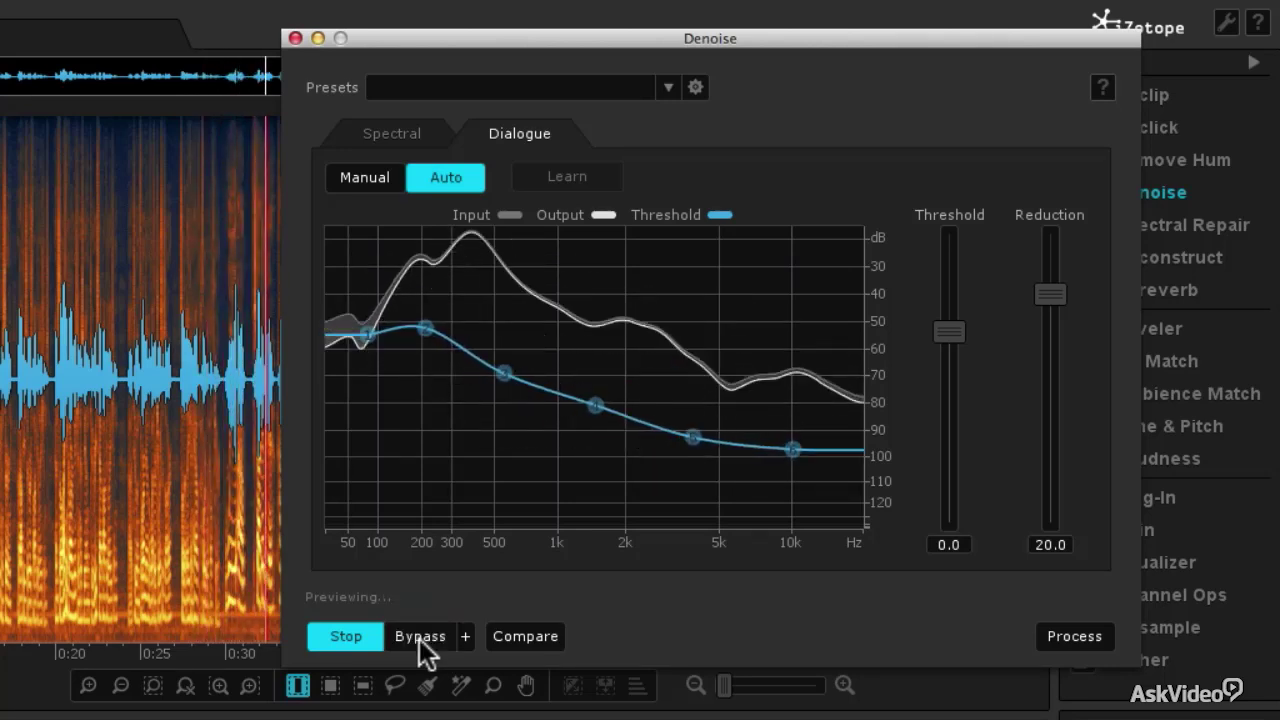
pyautogui.click(419, 637)
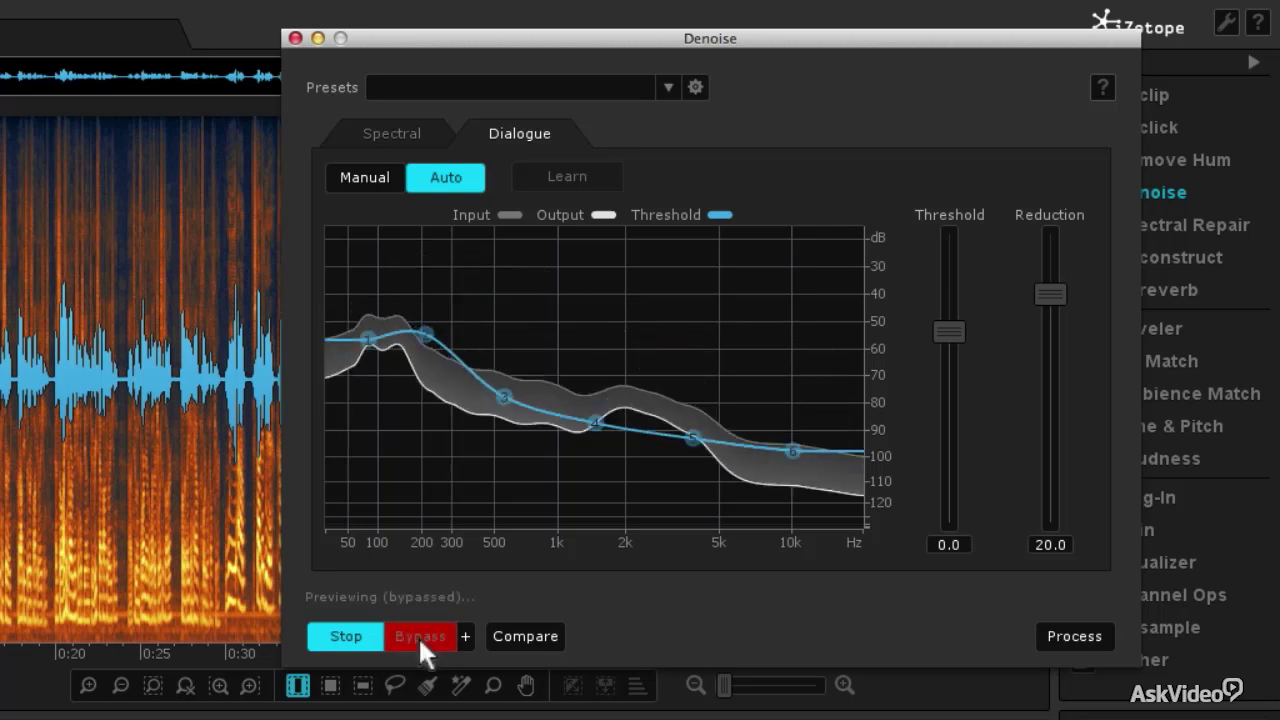
pyautogui.click(419, 637)
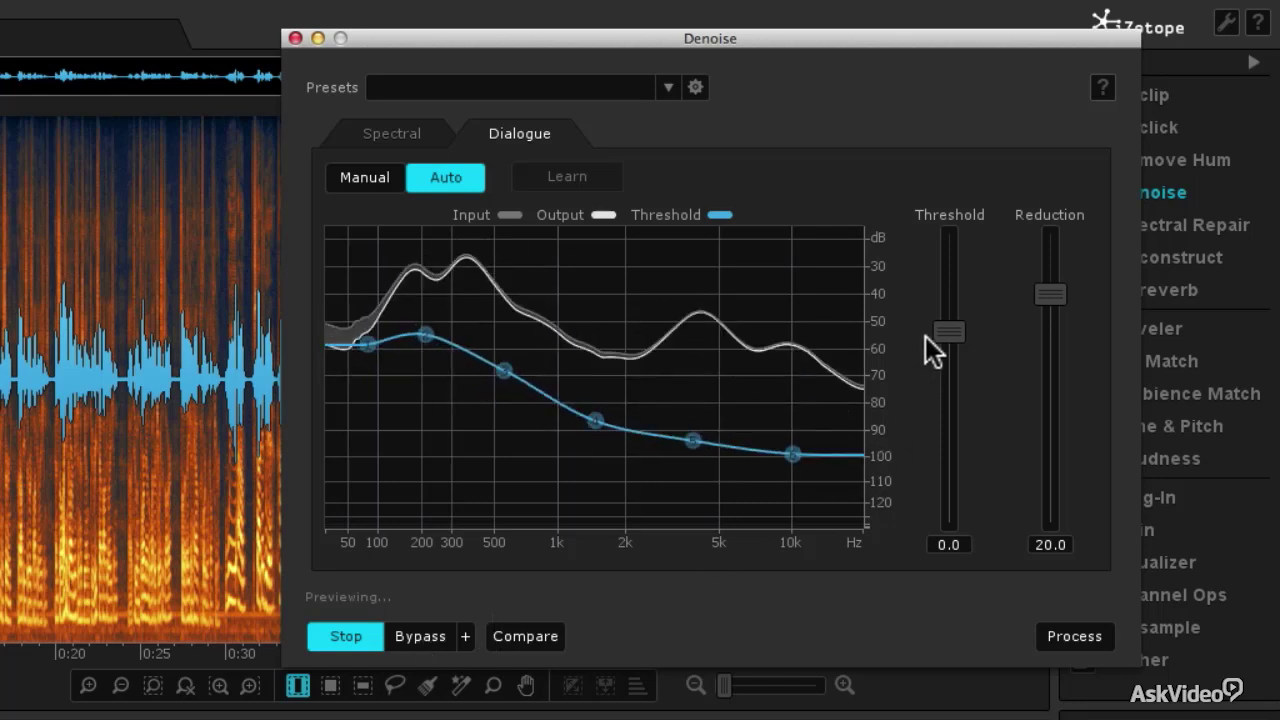
# Set Threshold to 2.1, compare it against Bypass, then stop the preview
pyautogui.moveTo(946, 332); pyautogui.dragTo(938, 305)
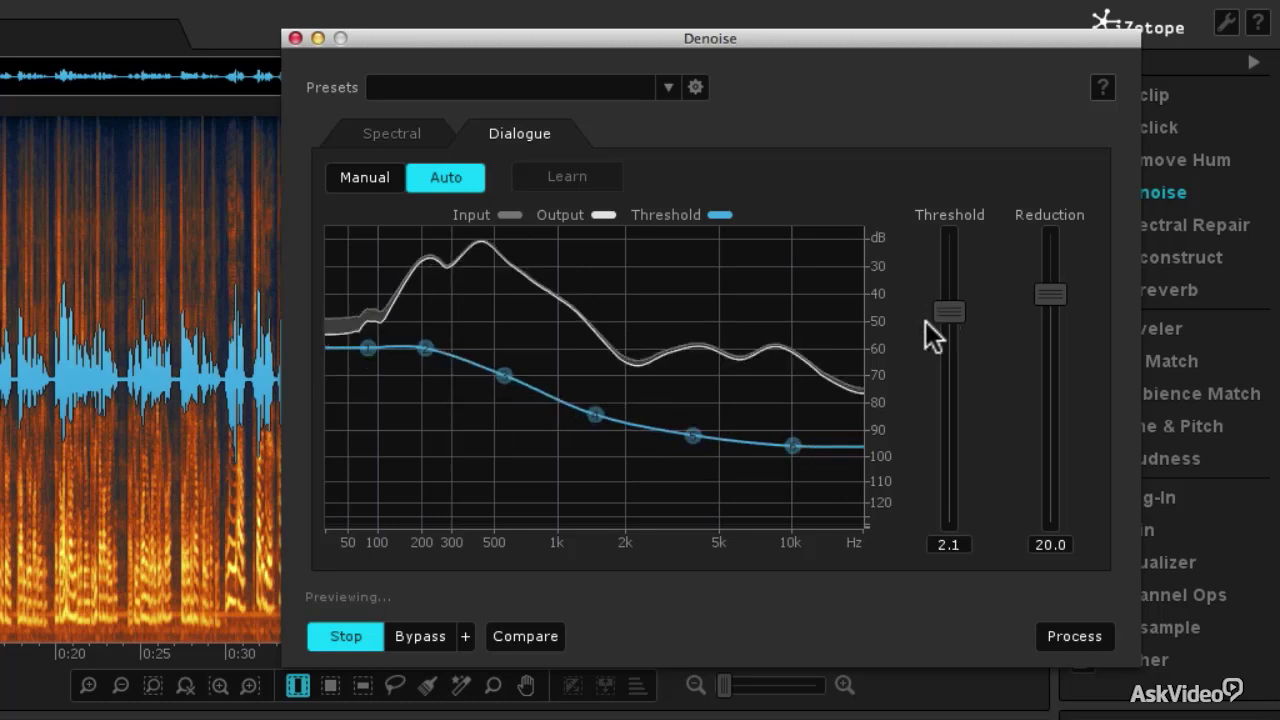
pyautogui.click(421, 637)
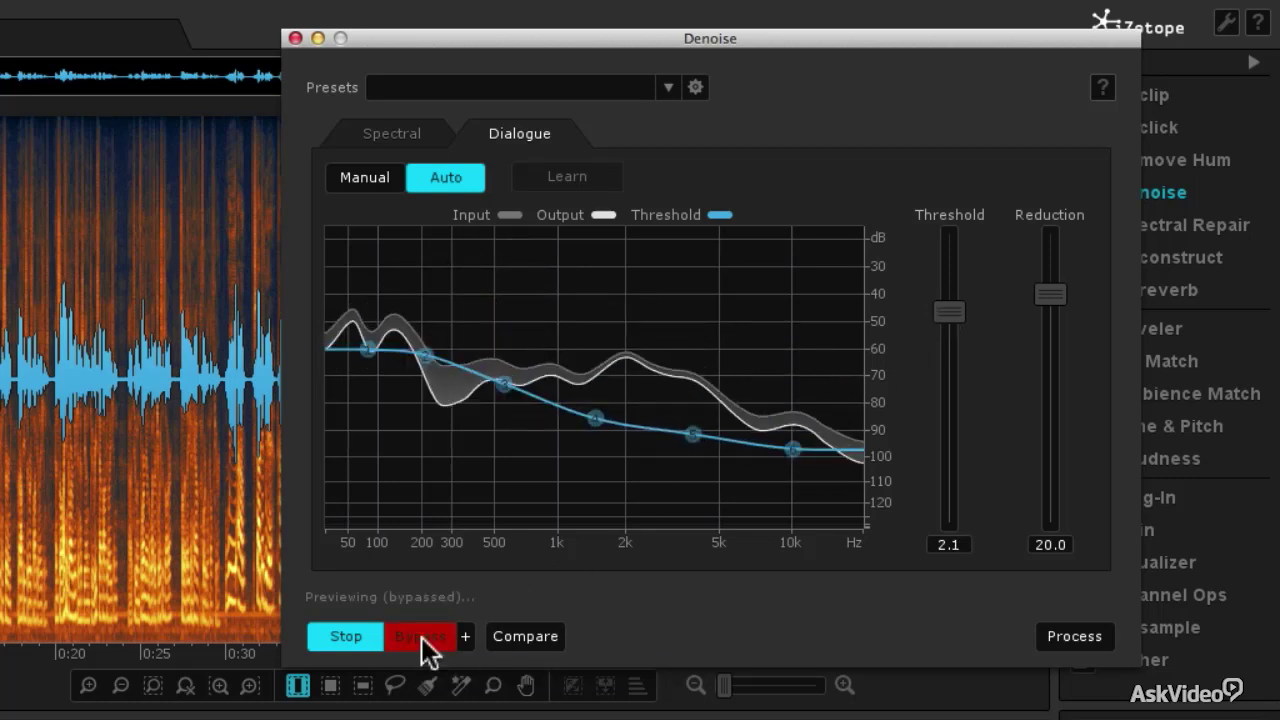
pyautogui.click(421, 637)
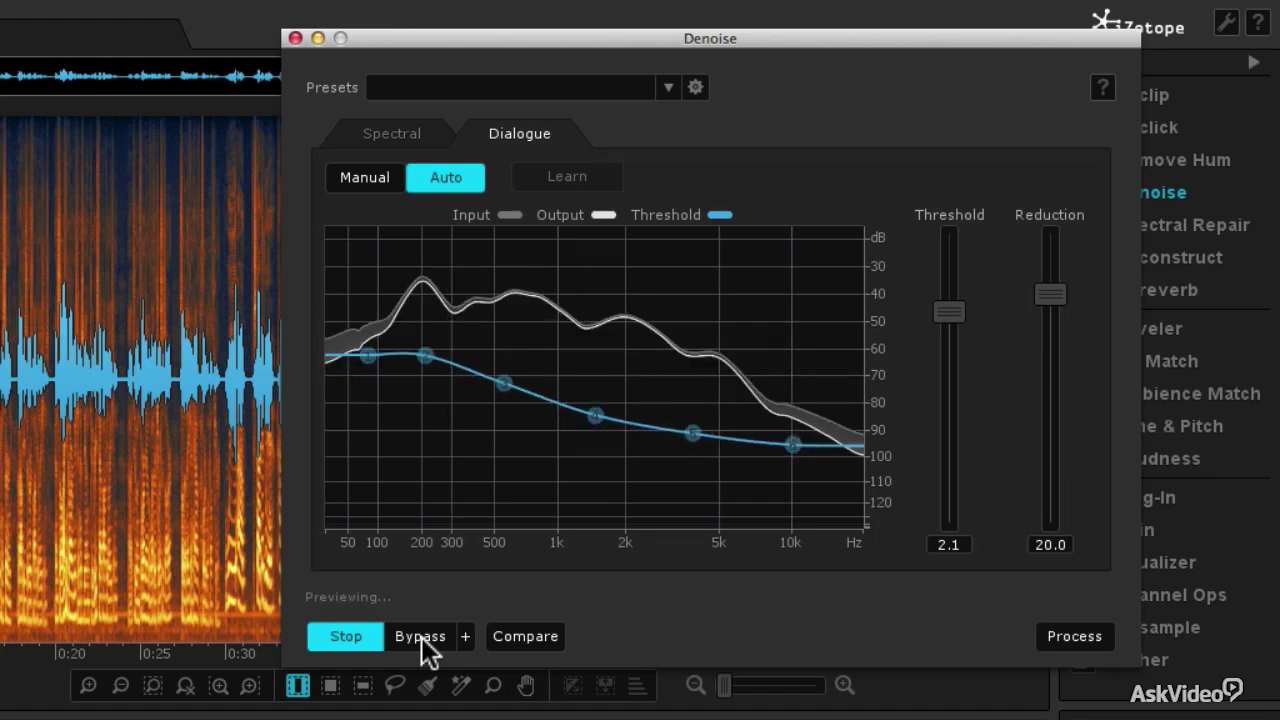
pyautogui.click(421, 637)
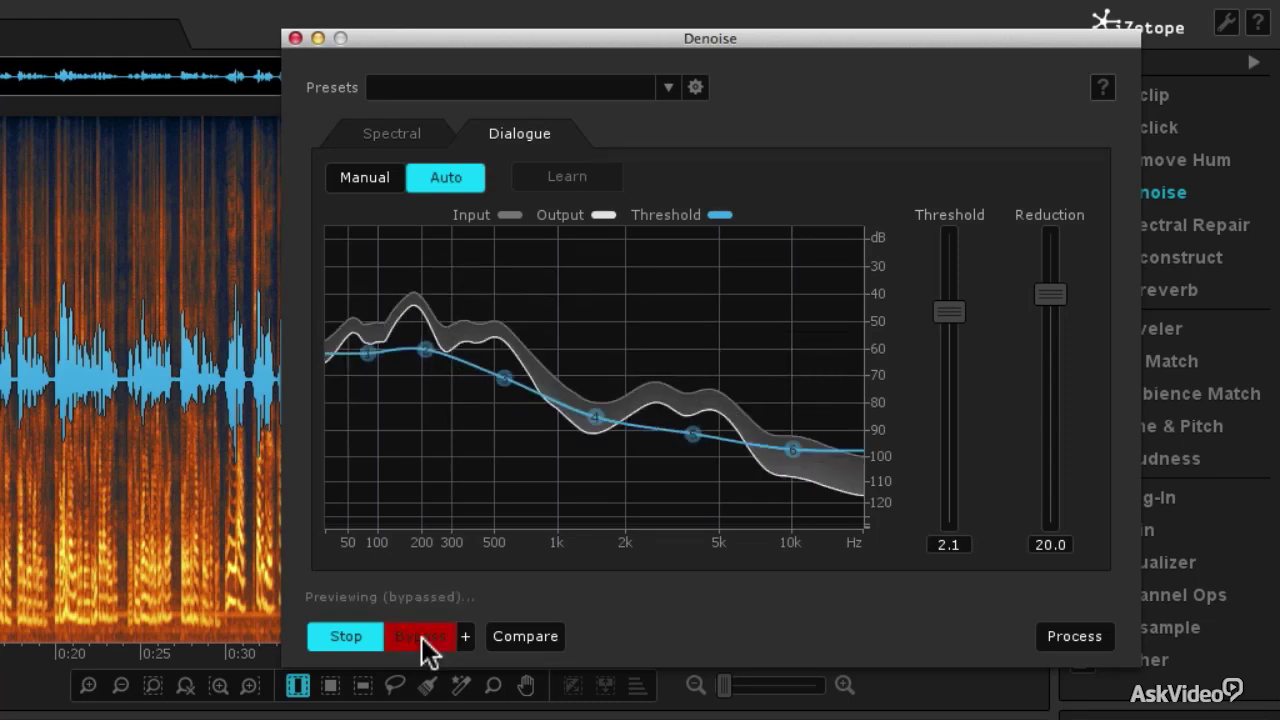
pyautogui.click(421, 637)
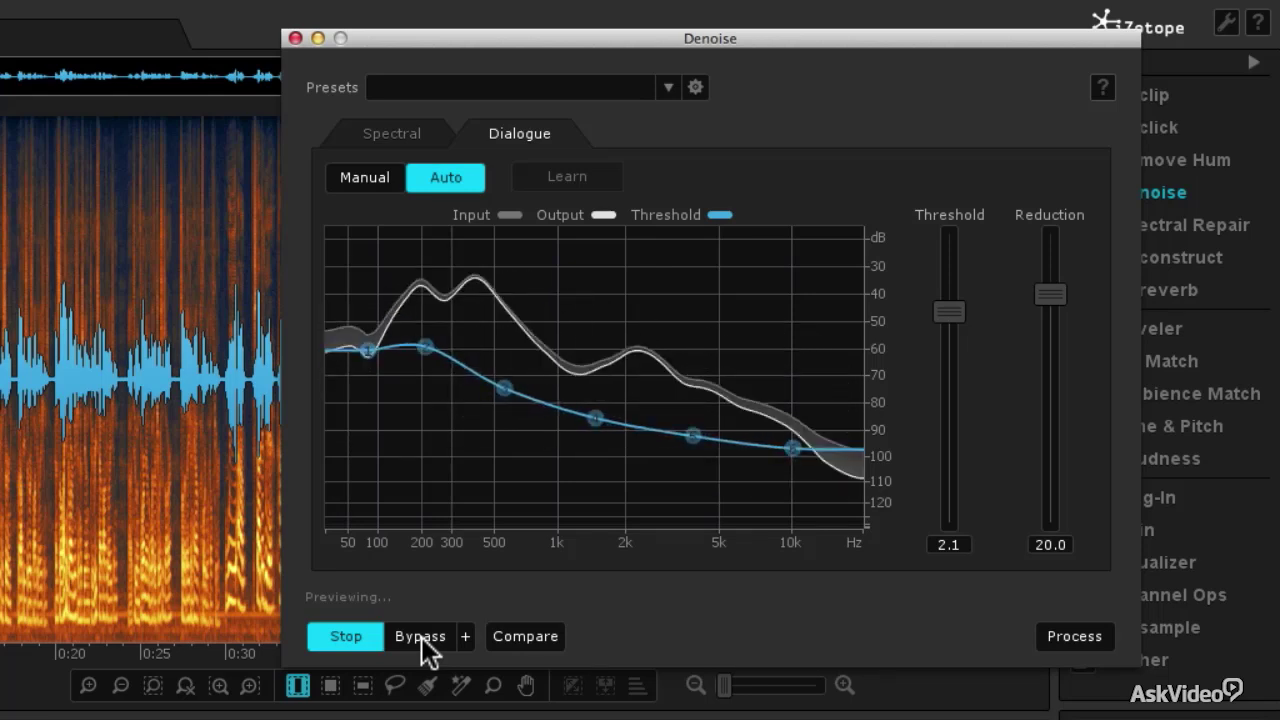
pyautogui.click(342, 629)
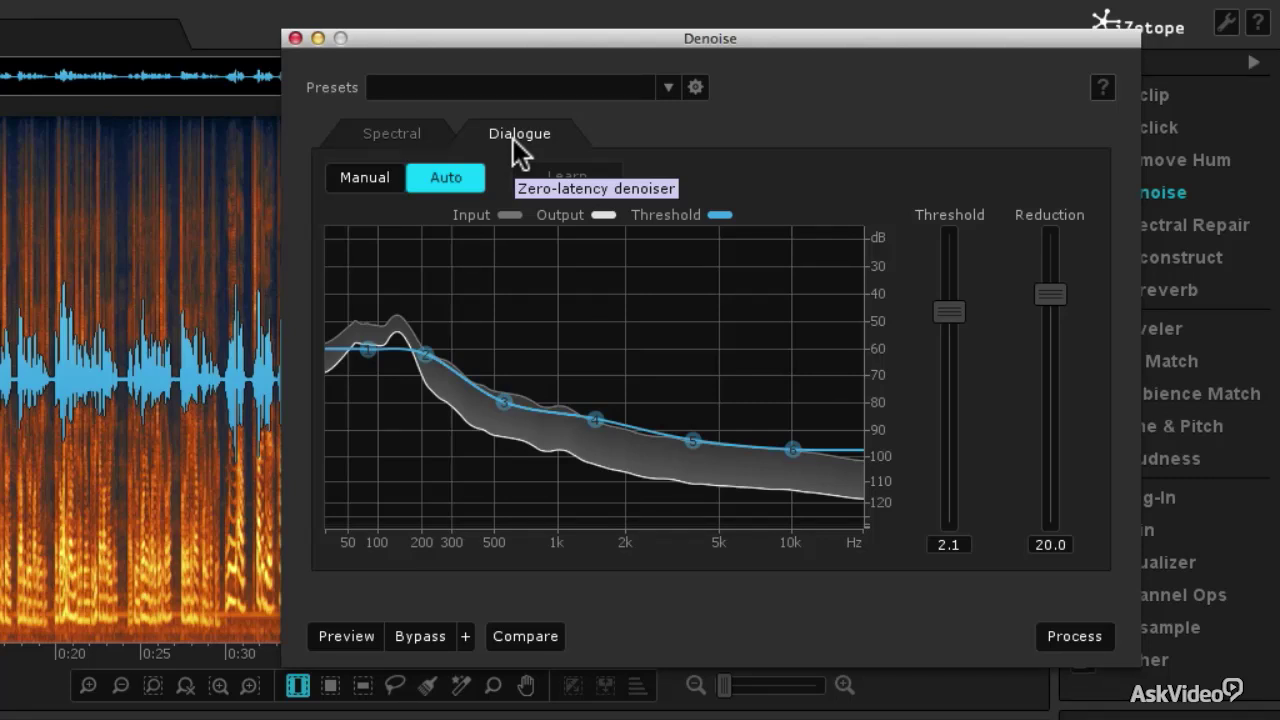
# Close Denoise without processing and play M-F_Interview ORIG.wav from the start
pyautogui.click(296, 38)
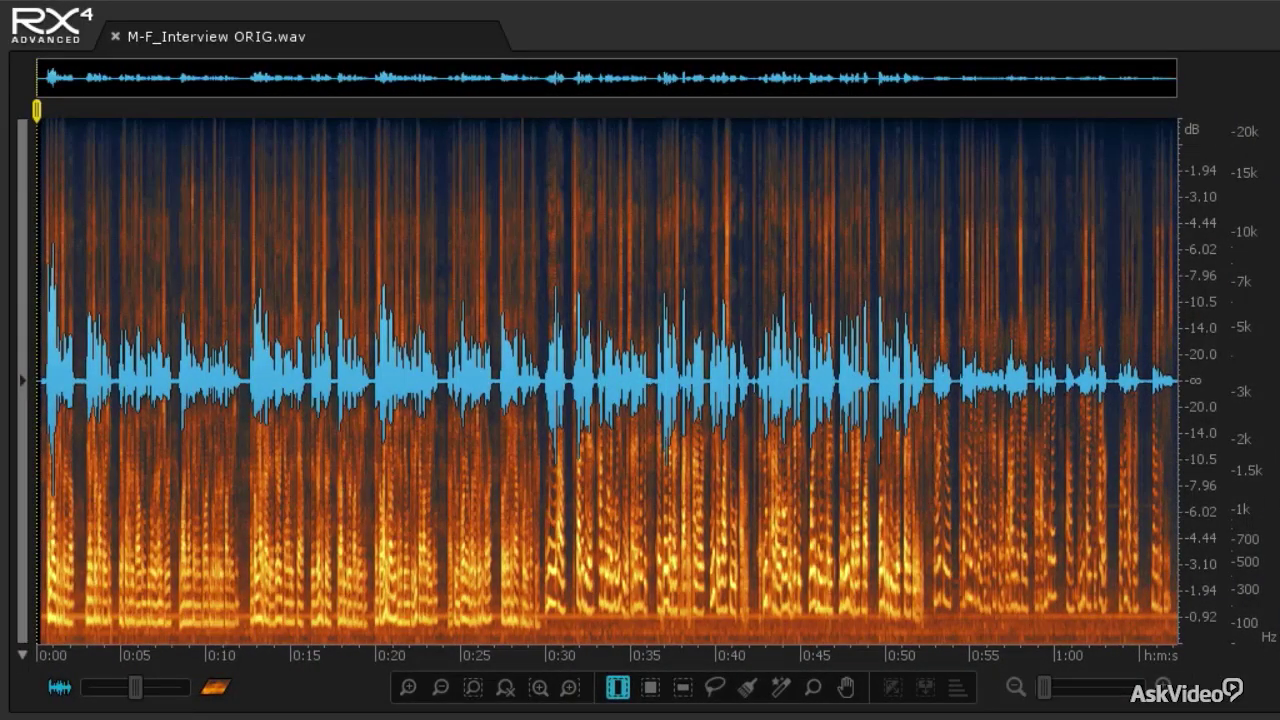
pyautogui.press('space')
# Select 0:00 to 0:05 and zoom the spectrogram to that selection
pyautogui.moveTo(126, 397); pyautogui.dragTo(12, 404)
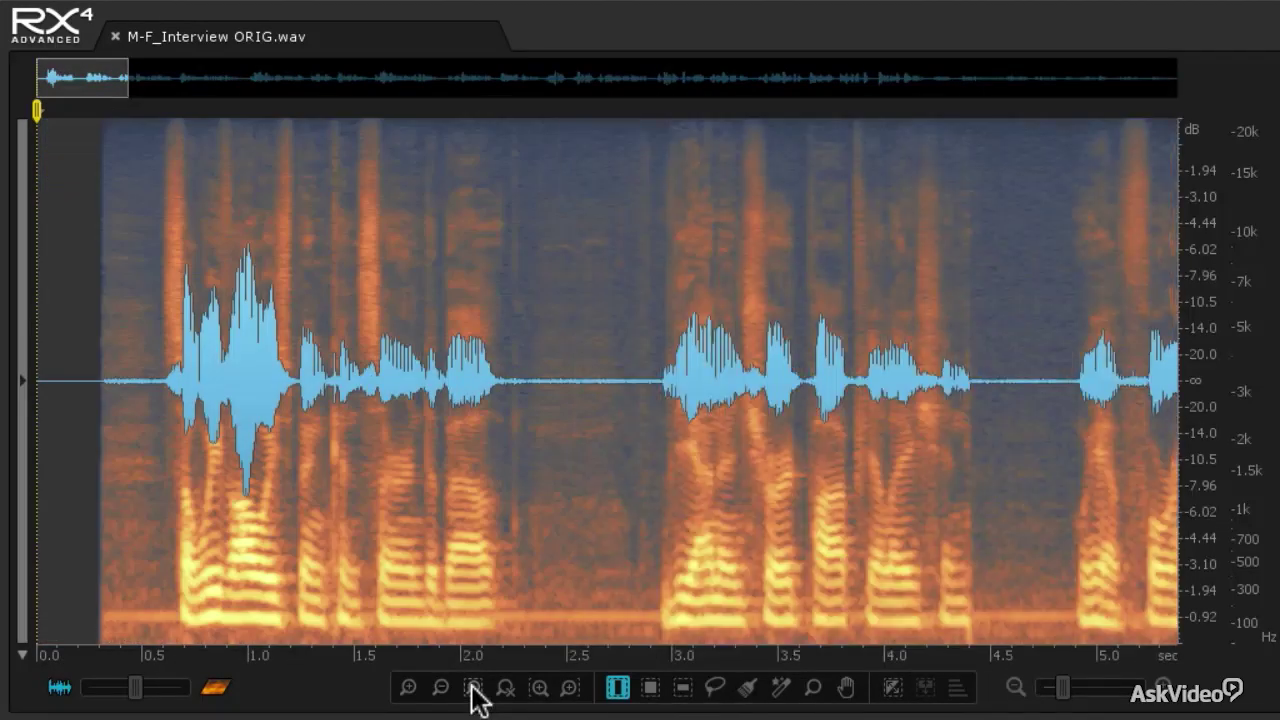
pyautogui.click(472, 690)
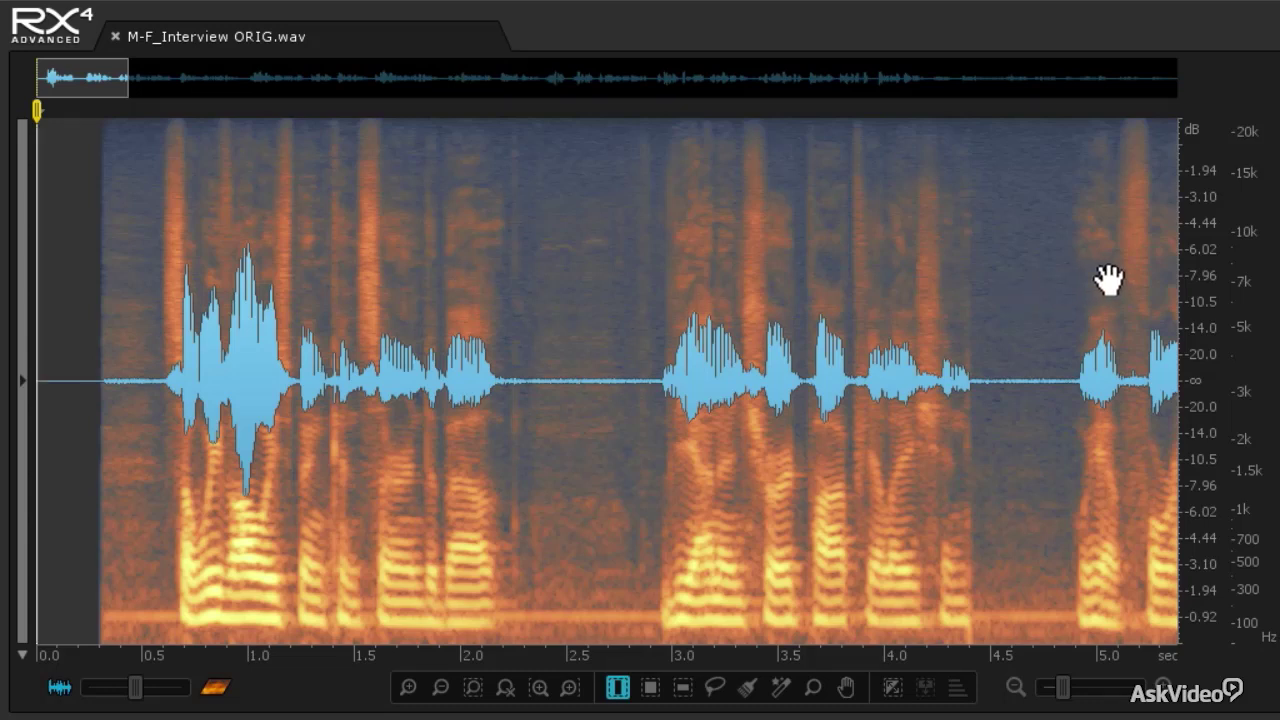
# Play and stop the zoomed opening, then select the quiet gap from 4.4 to 4.8 s
pyautogui.press('space')
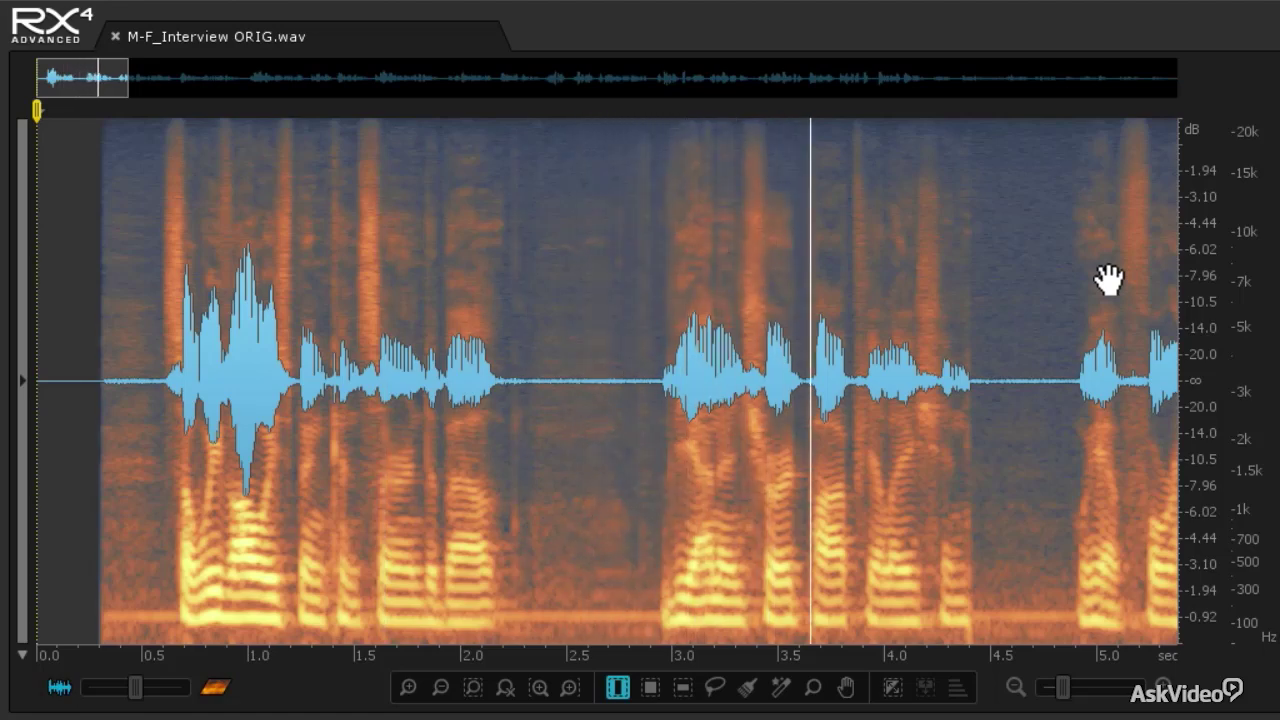
pyautogui.press('space')
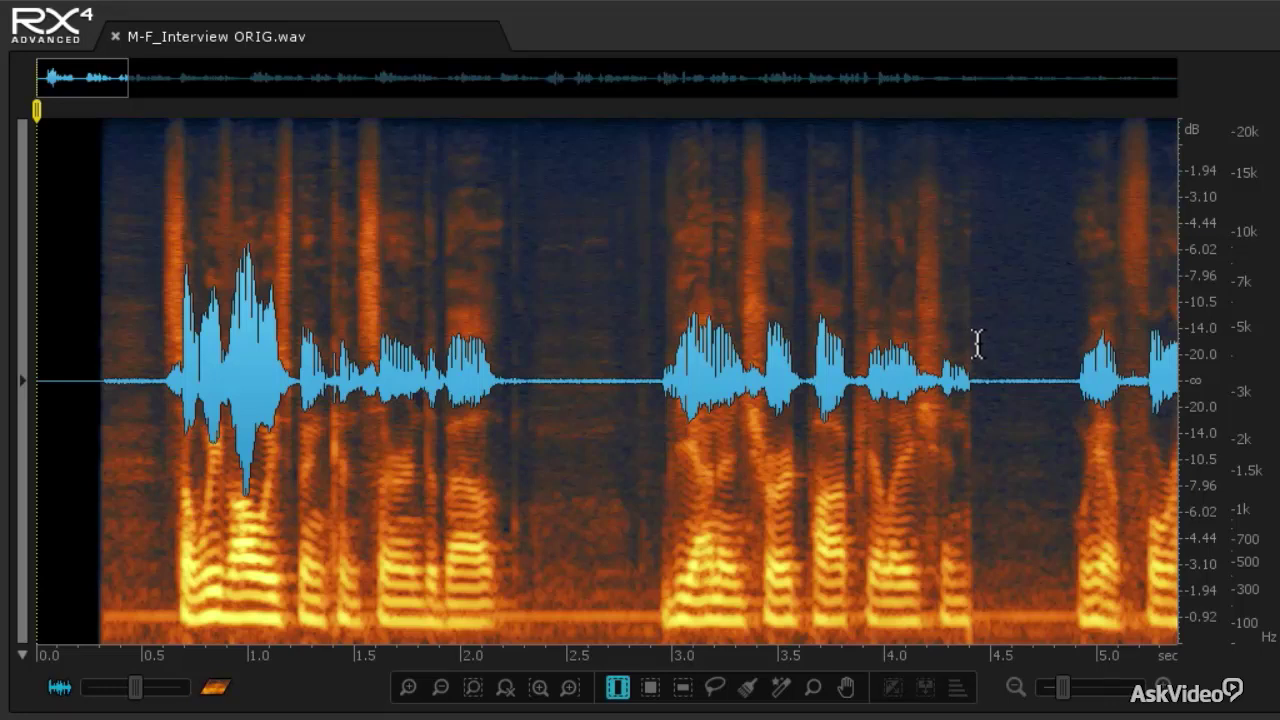
pyautogui.moveTo(978, 343); pyautogui.dragTo(1070, 335)
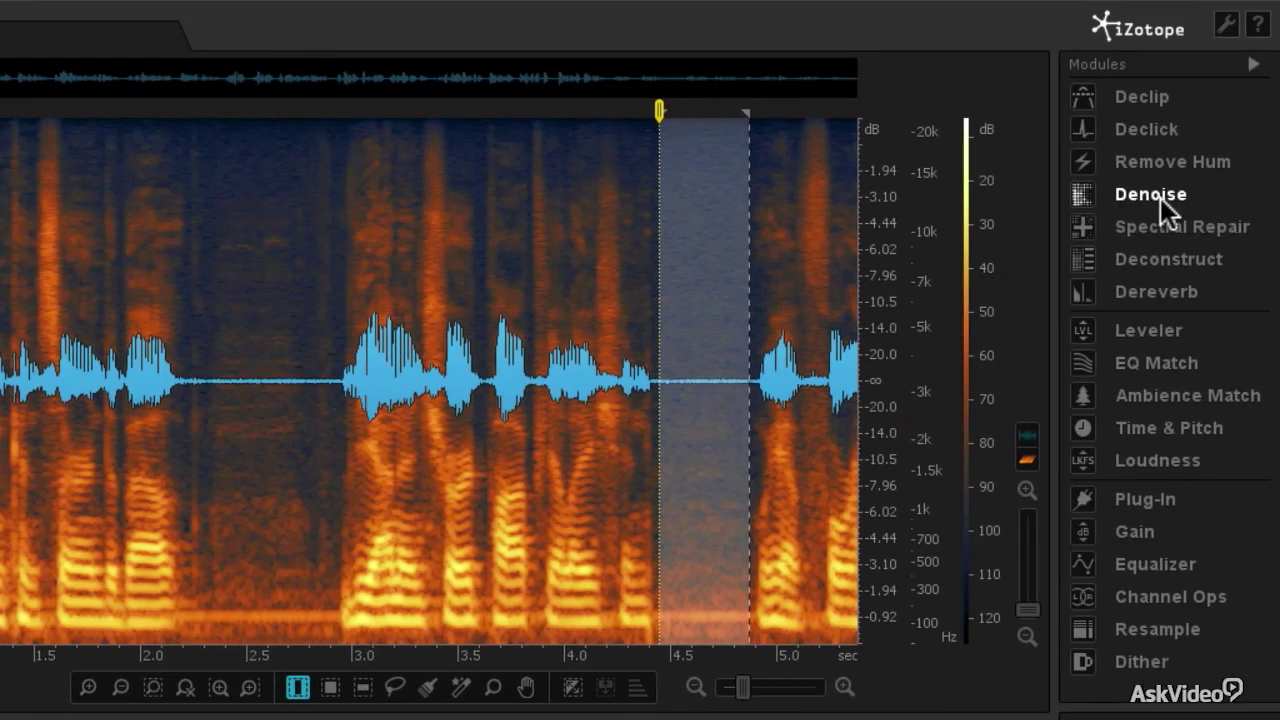
# Open Denoise in Spectral mode, learn the noise profile from the gap, and set Quality to D
pyautogui.click(1160, 198)
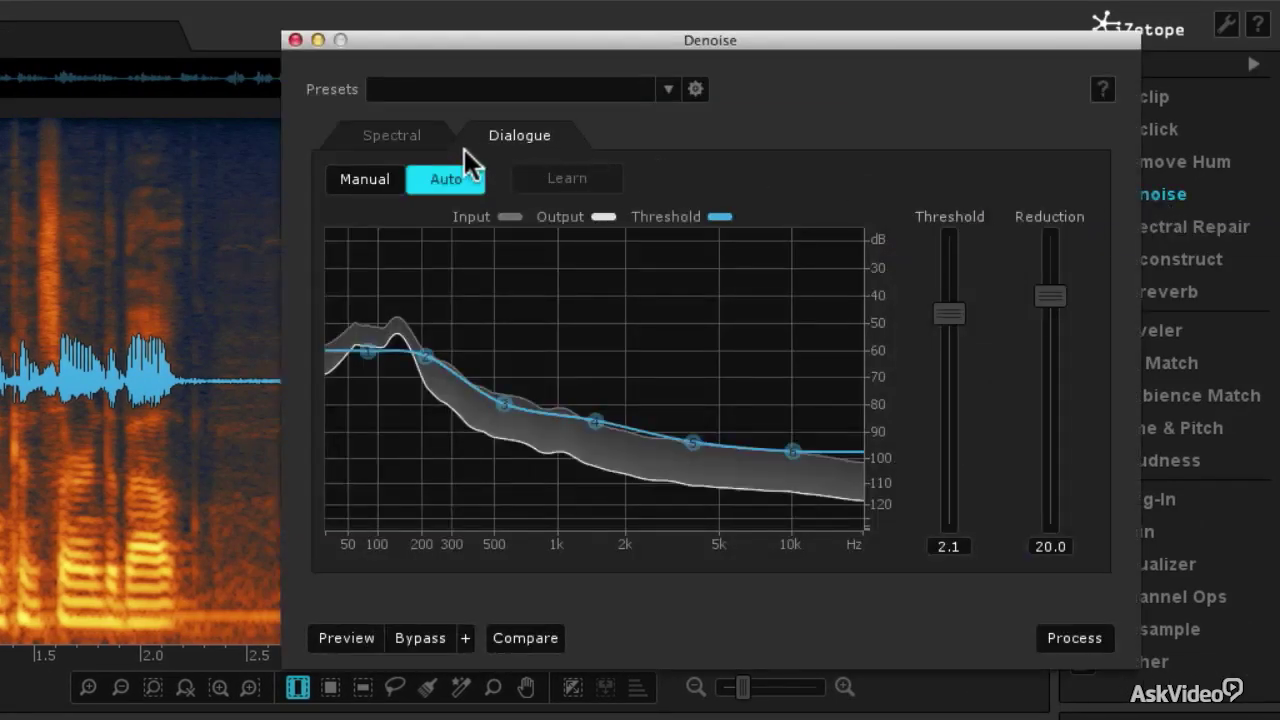
pyautogui.click(412, 152)
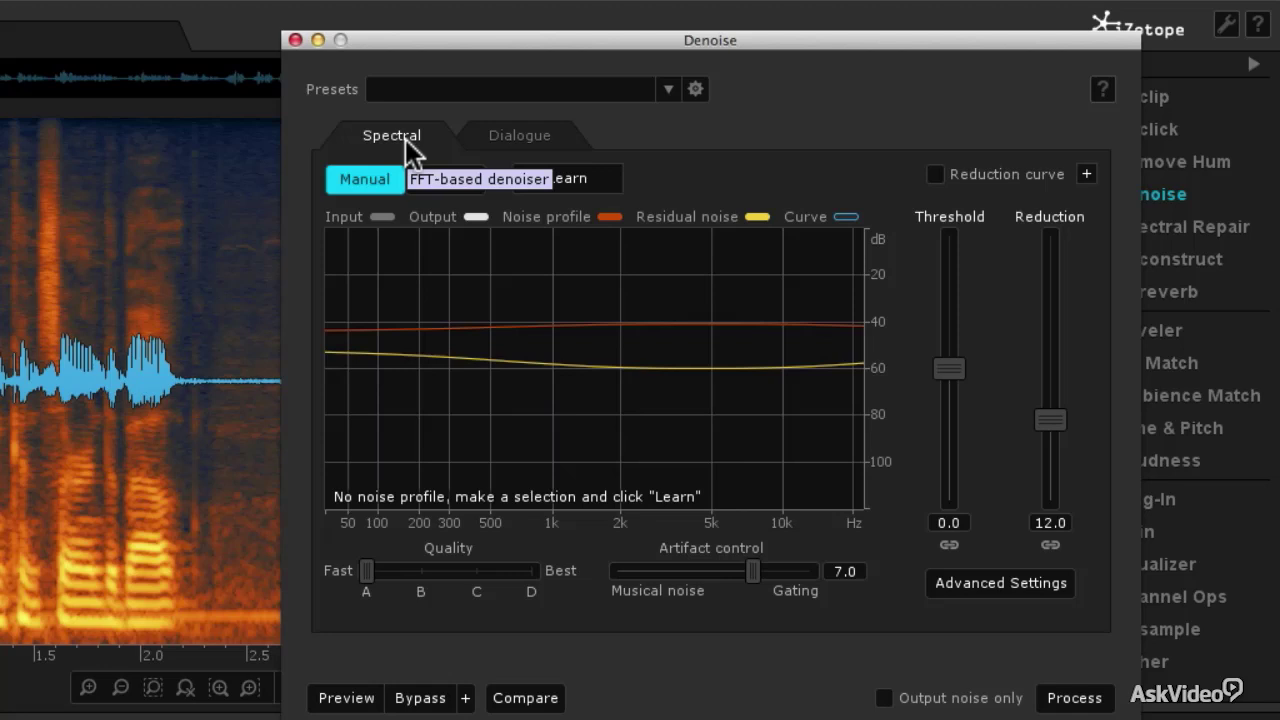
pyautogui.click(579, 182)
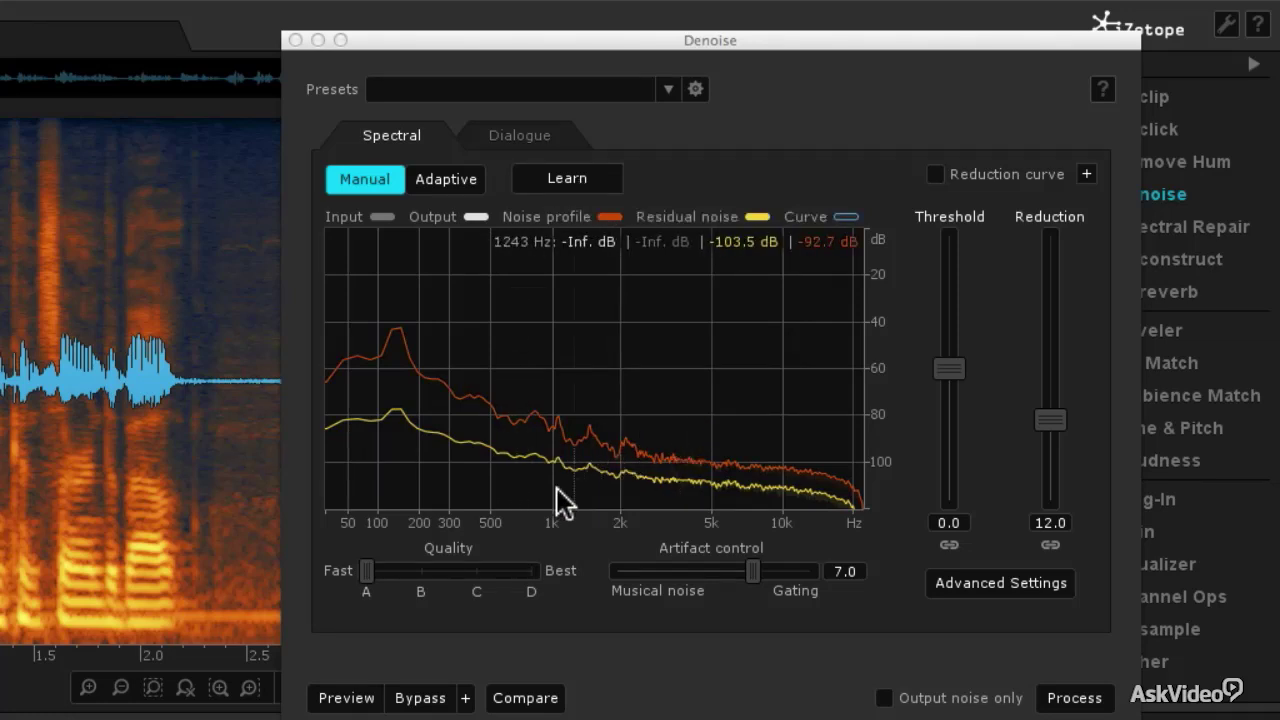
pyautogui.moveTo(370, 564); pyautogui.dragTo(452, 574)
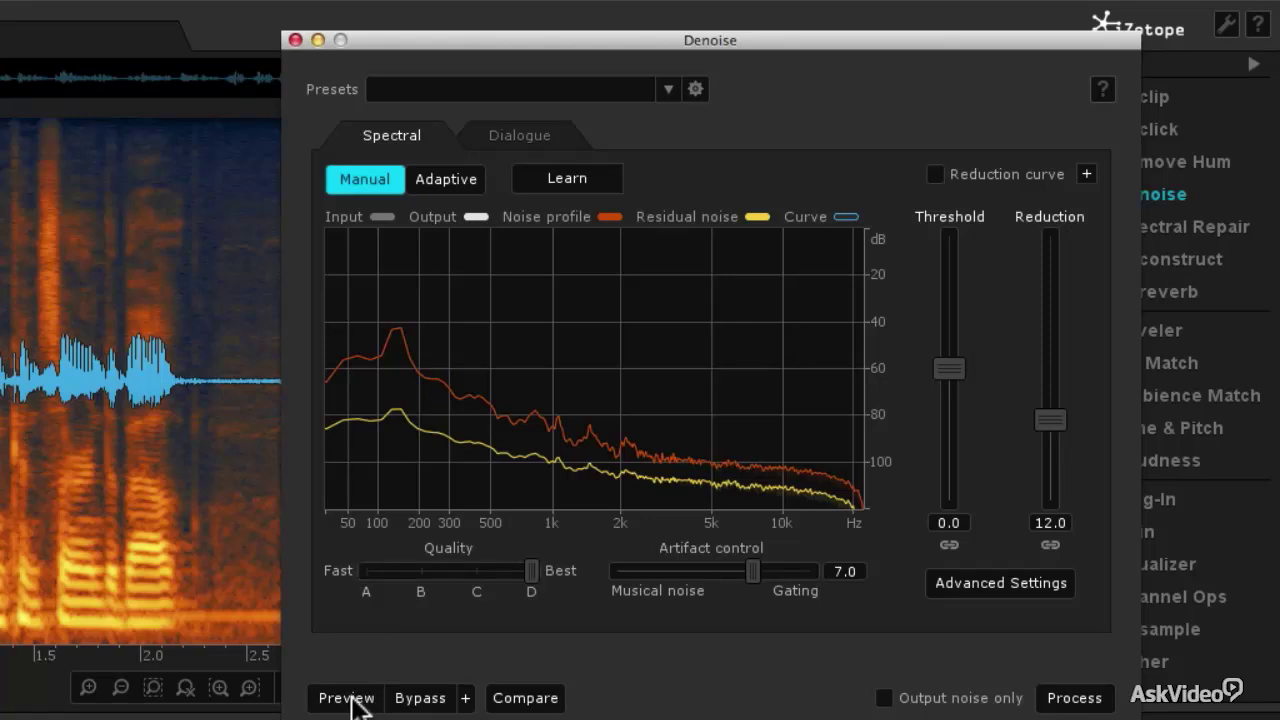
# Preview with Reduction 21, compare against Bypass, and process the Spectral denoise onto the audio
pyautogui.click(346, 698)
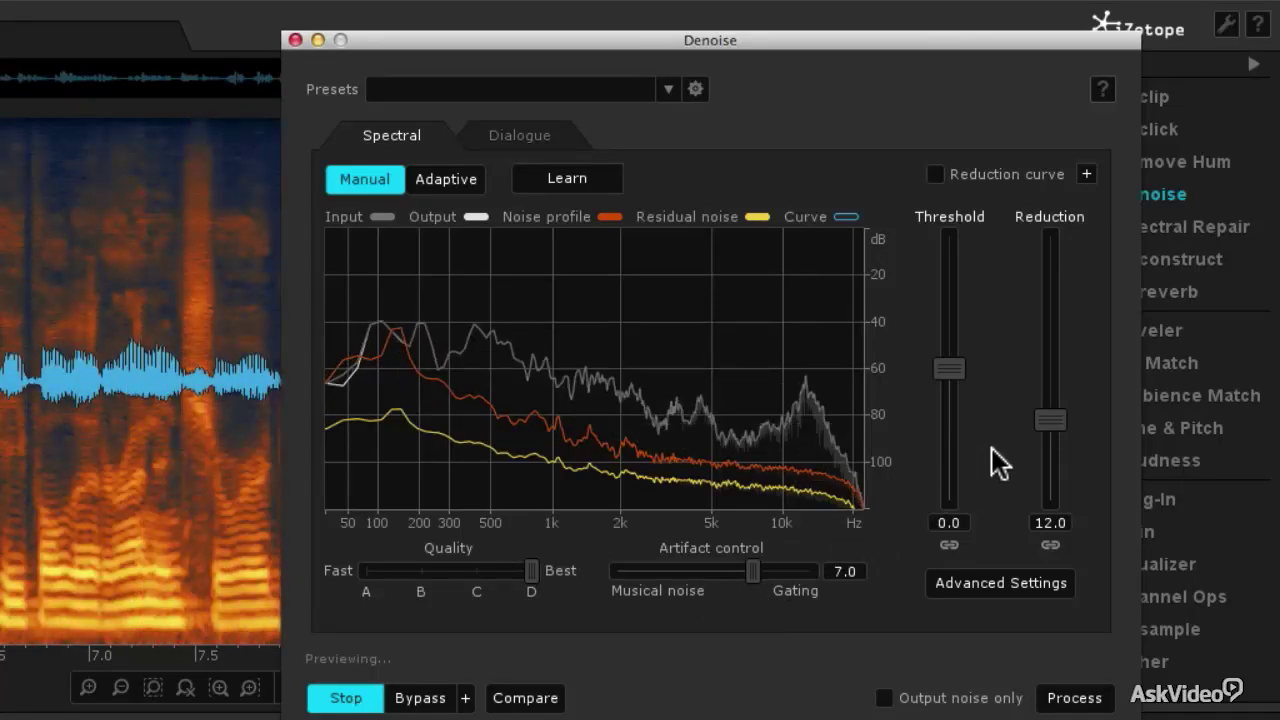
pyautogui.moveTo(1043, 422); pyautogui.dragTo(1049, 361)
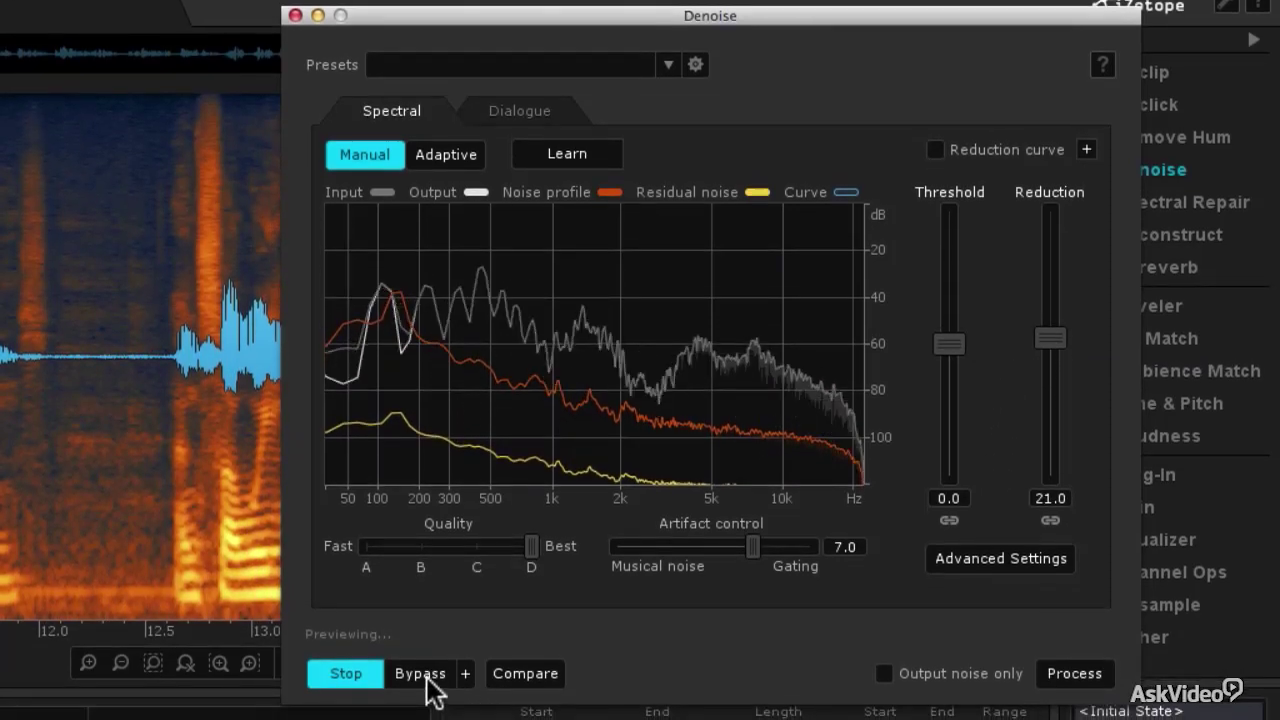
pyautogui.click(420, 698)
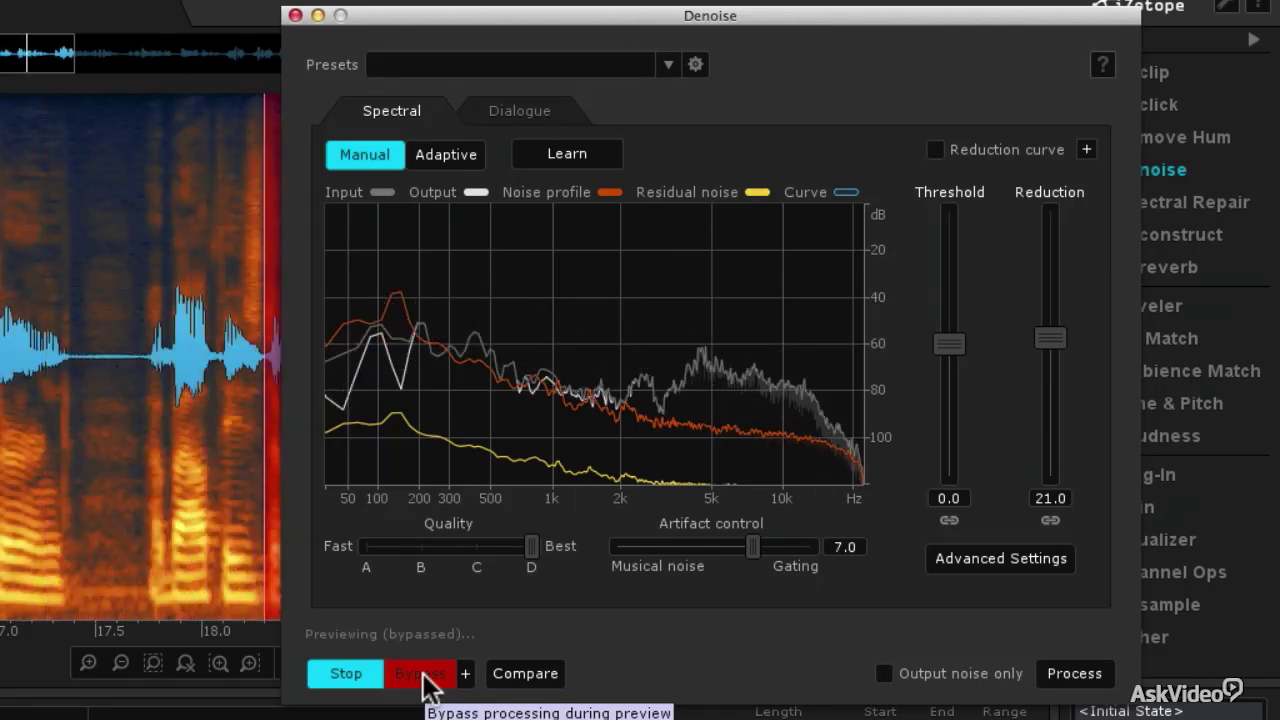
pyautogui.click(422, 686)
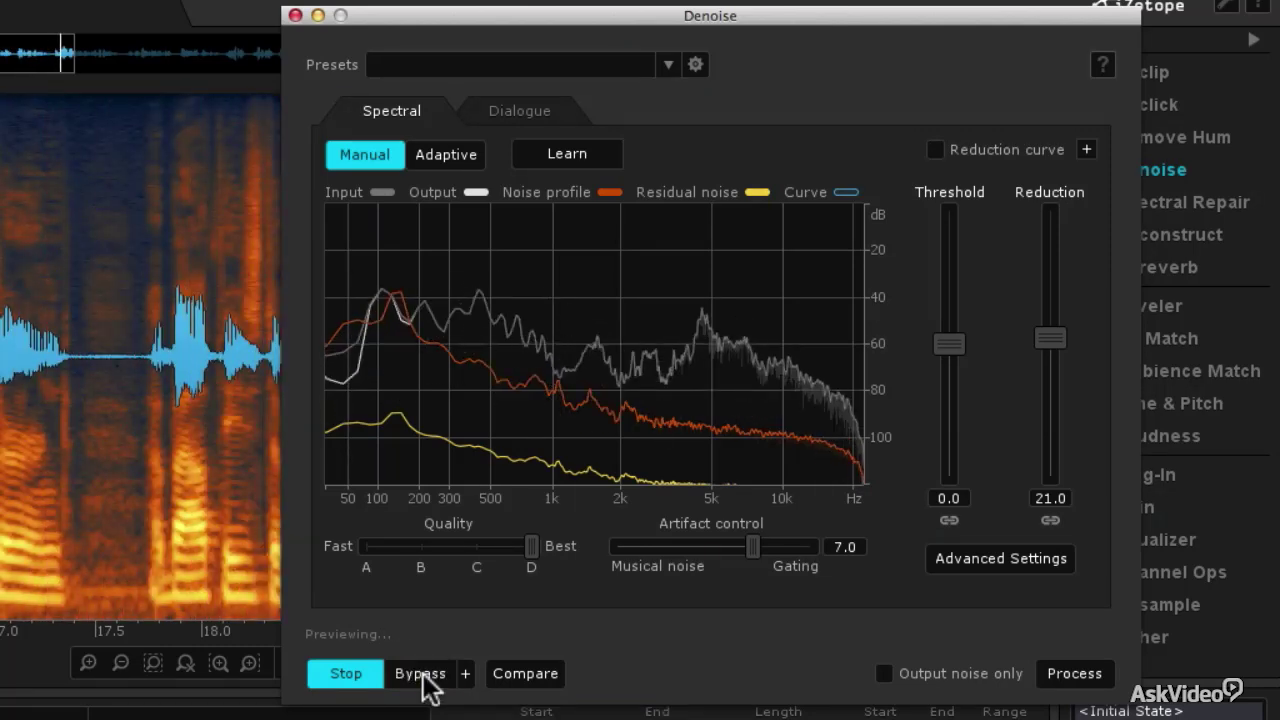
pyautogui.click(422, 686)
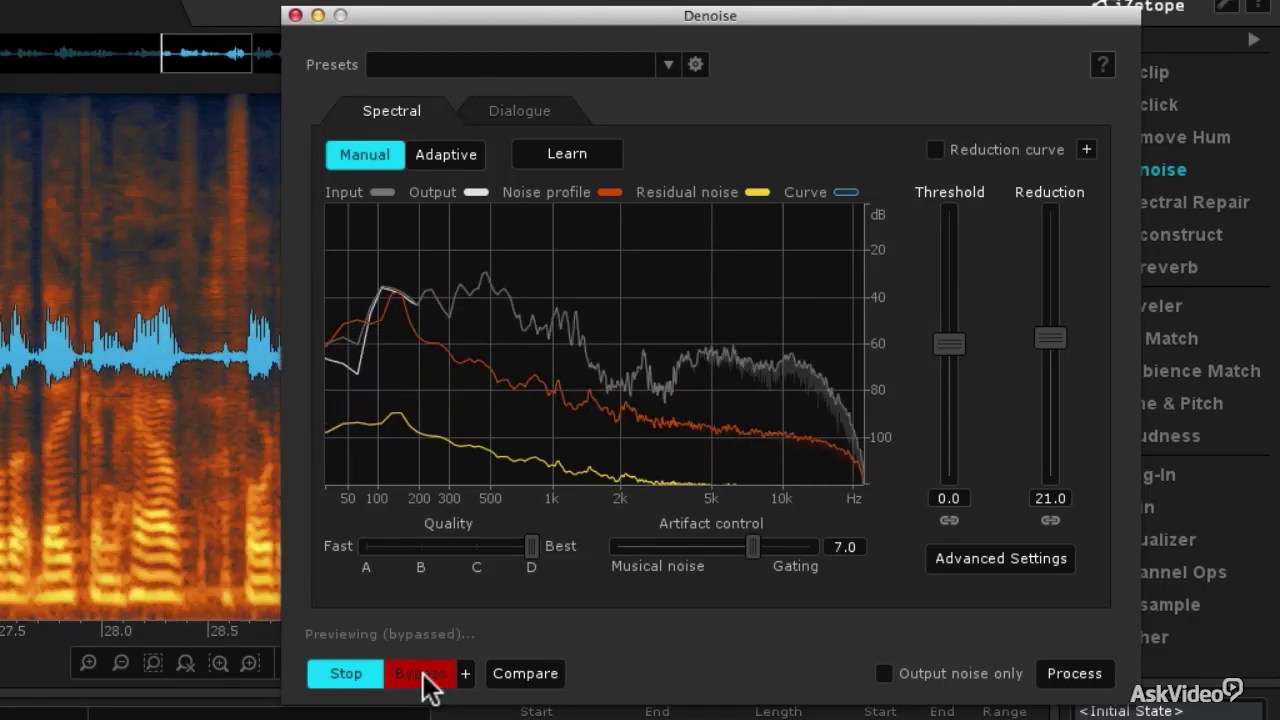
pyautogui.click(422, 686)
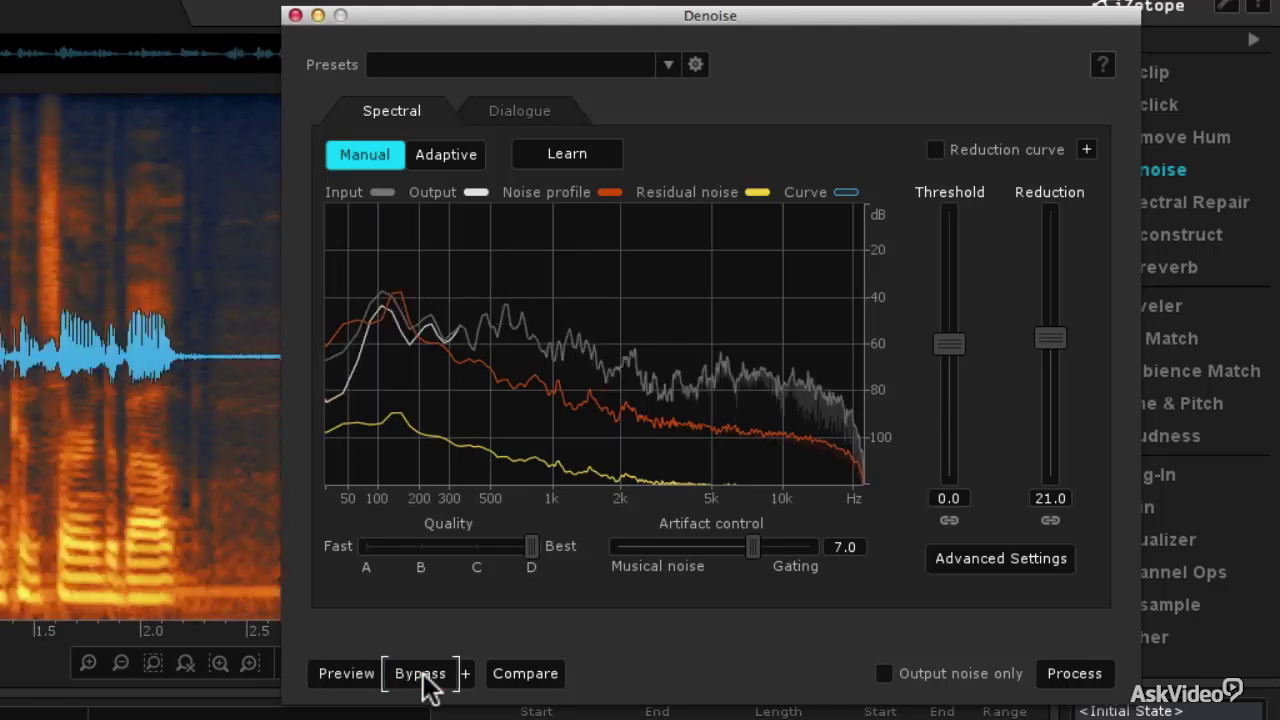
pyautogui.click(1066, 680)
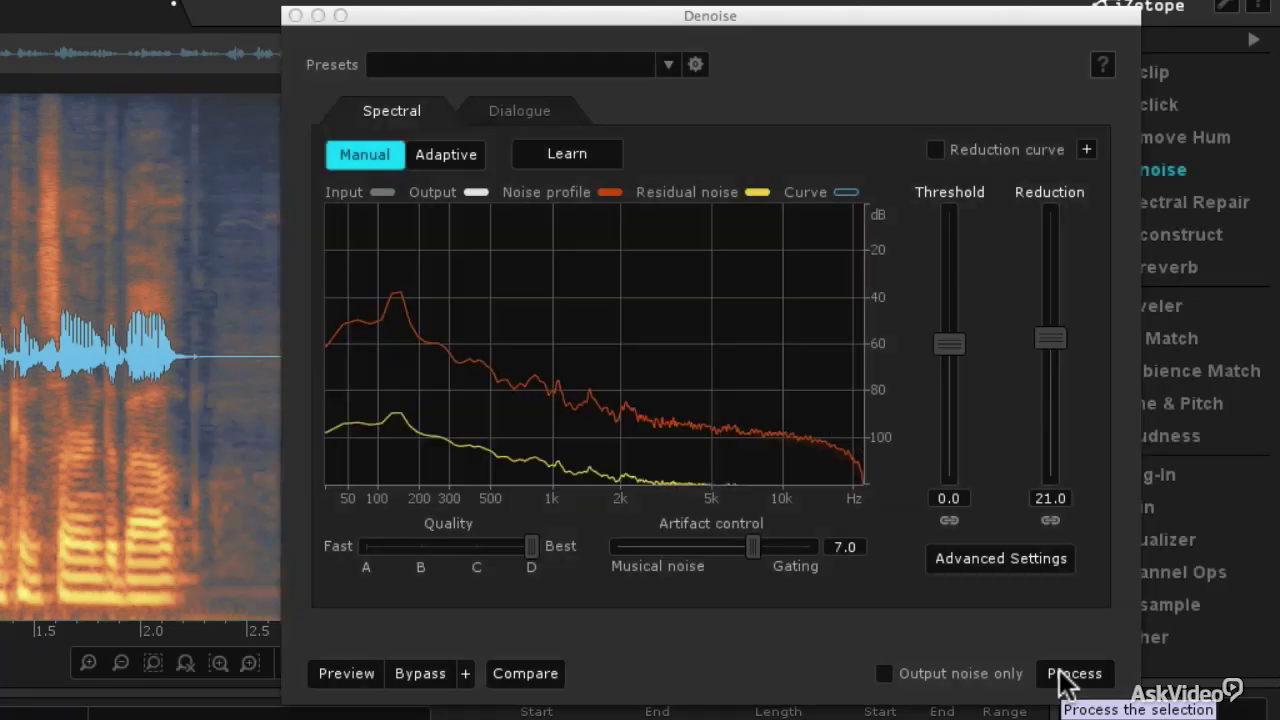
# Close Denoise, zoom out to the whole file, and open Remove Hum (60 Hz, 8 harmonics)
pyautogui.click(296, 16)
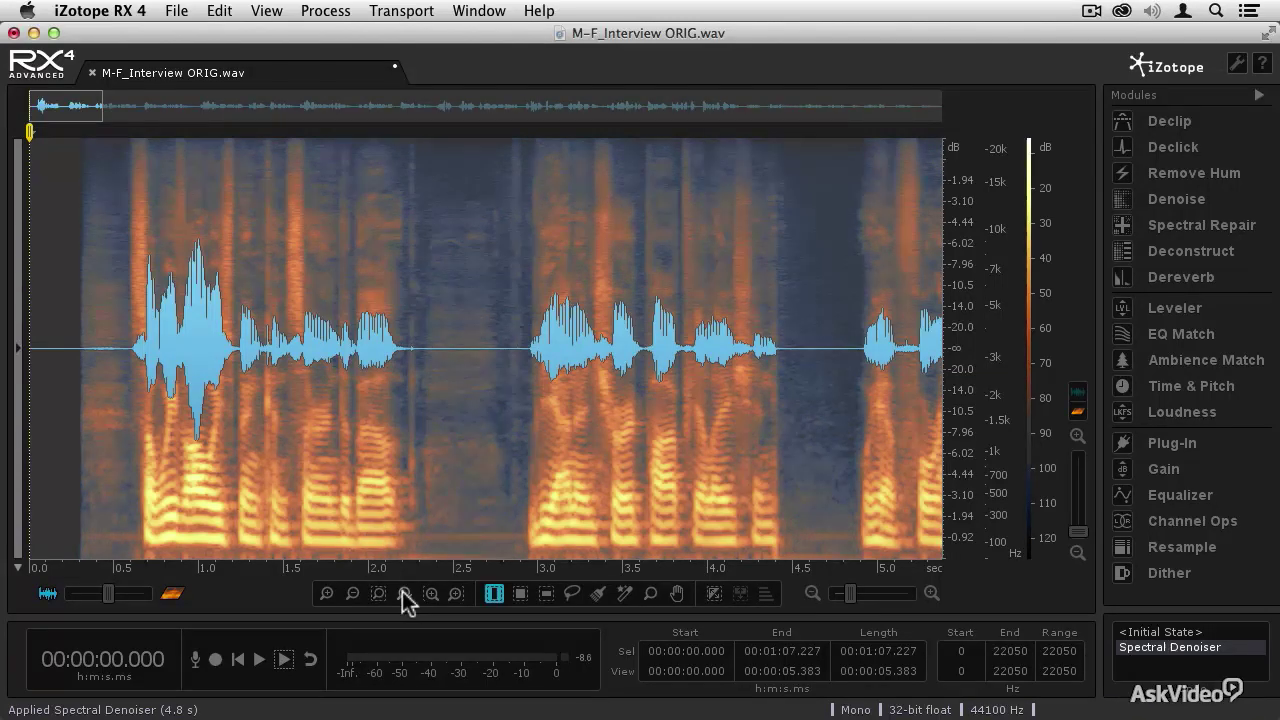
pyautogui.click(406, 594)
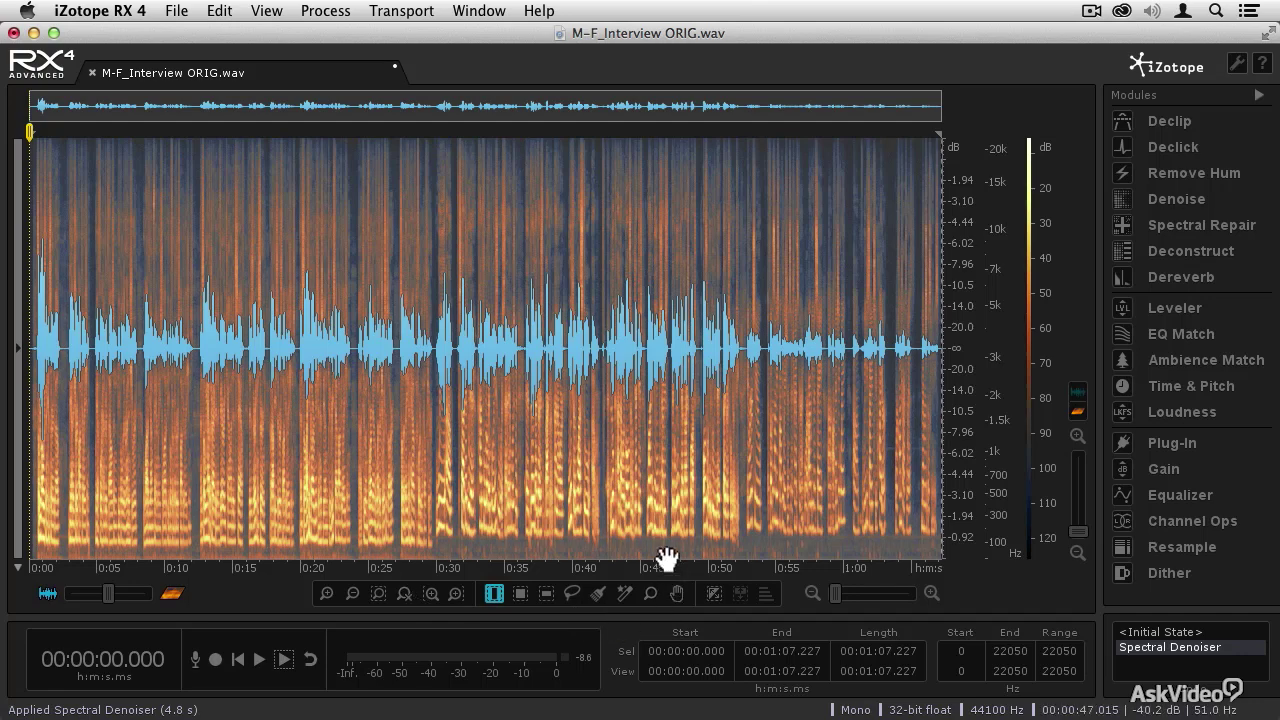
pyautogui.click(1194, 173)
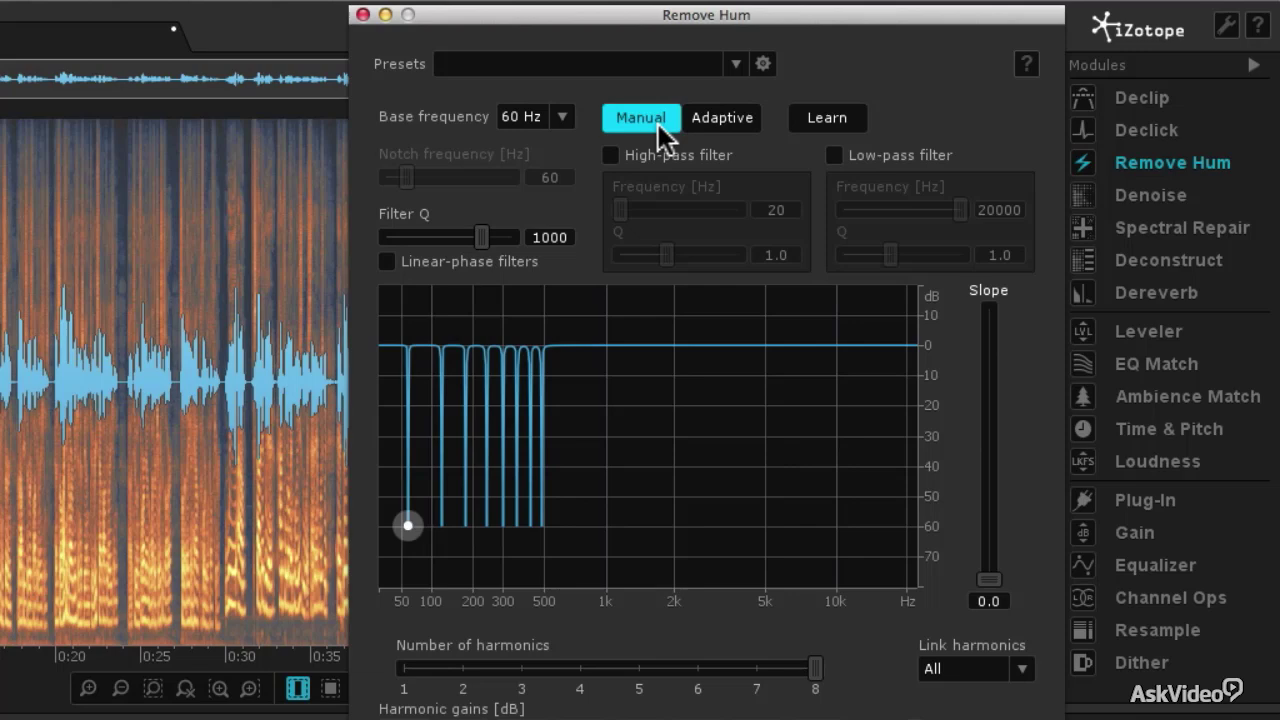
# Learn the 141.9 Hz hum in Manual mode, set 5 harmonics and slope 0.7, process, and close
pyautogui.click(761, 137)
pyautogui.click(631, 117)
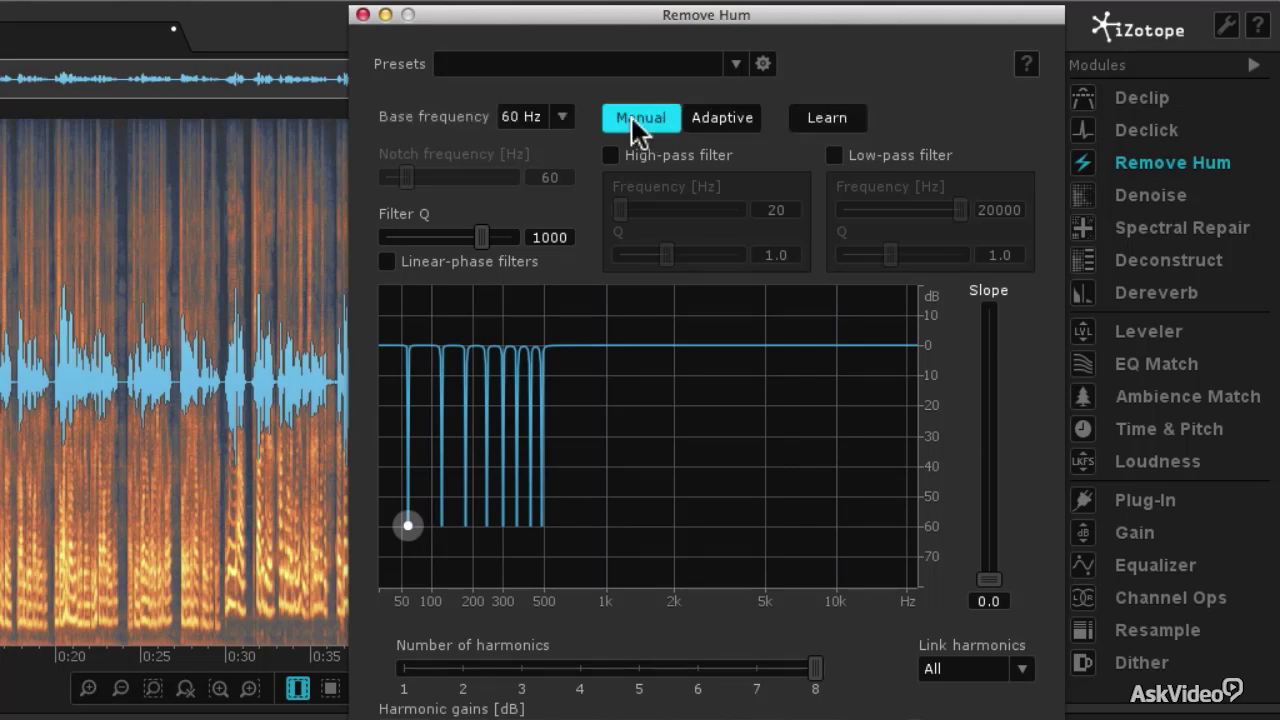
pyautogui.click(835, 117)
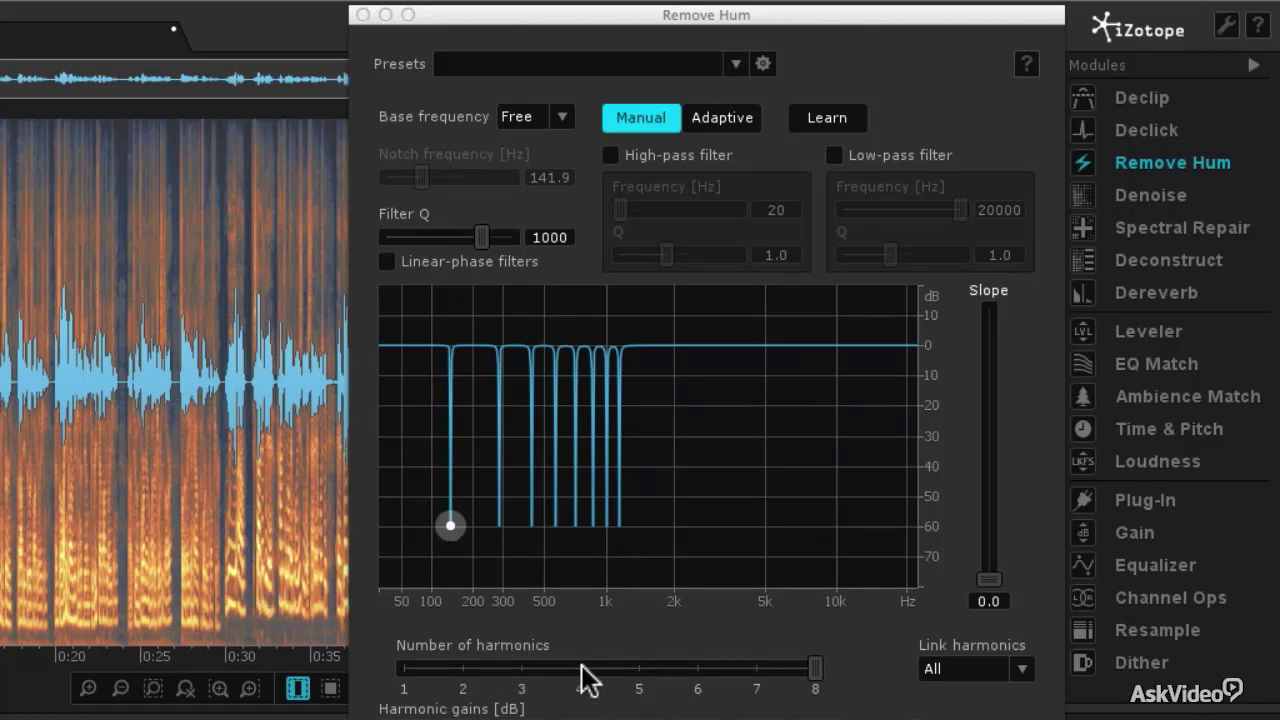
pyautogui.moveTo(814, 672); pyautogui.dragTo(640, 688)
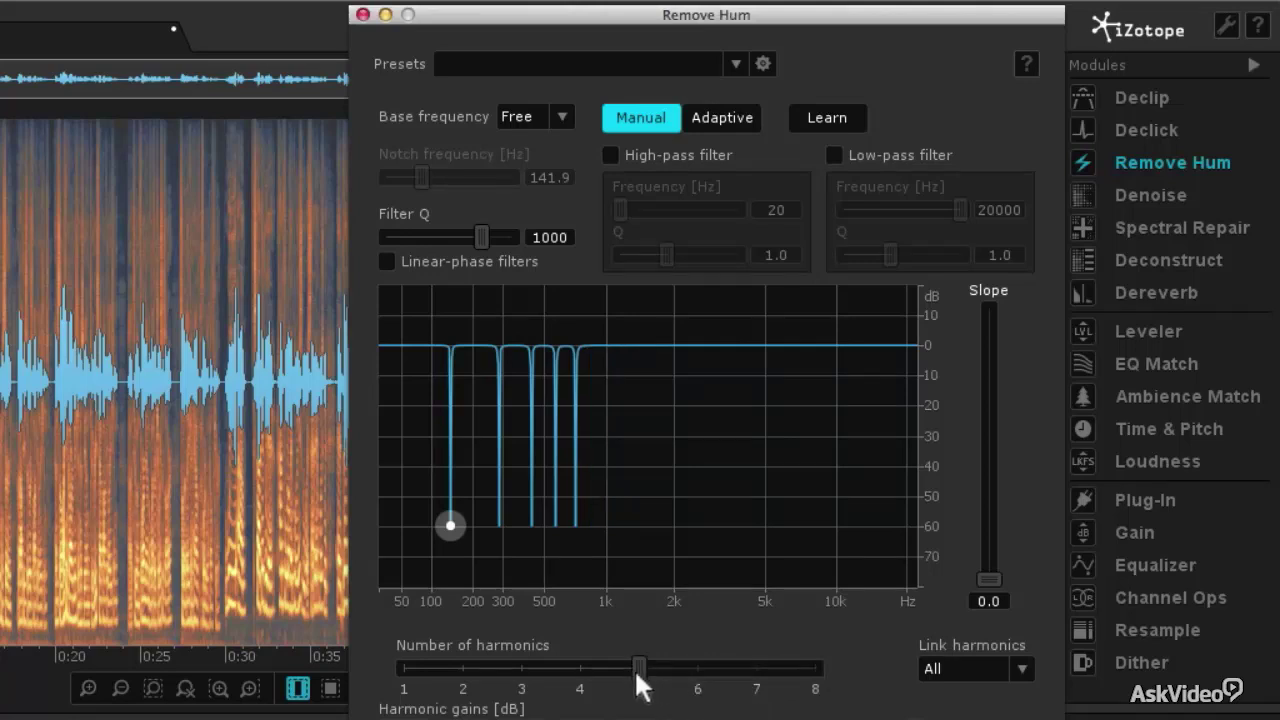
pyautogui.moveTo(988, 553); pyautogui.dragTo(988, 444)
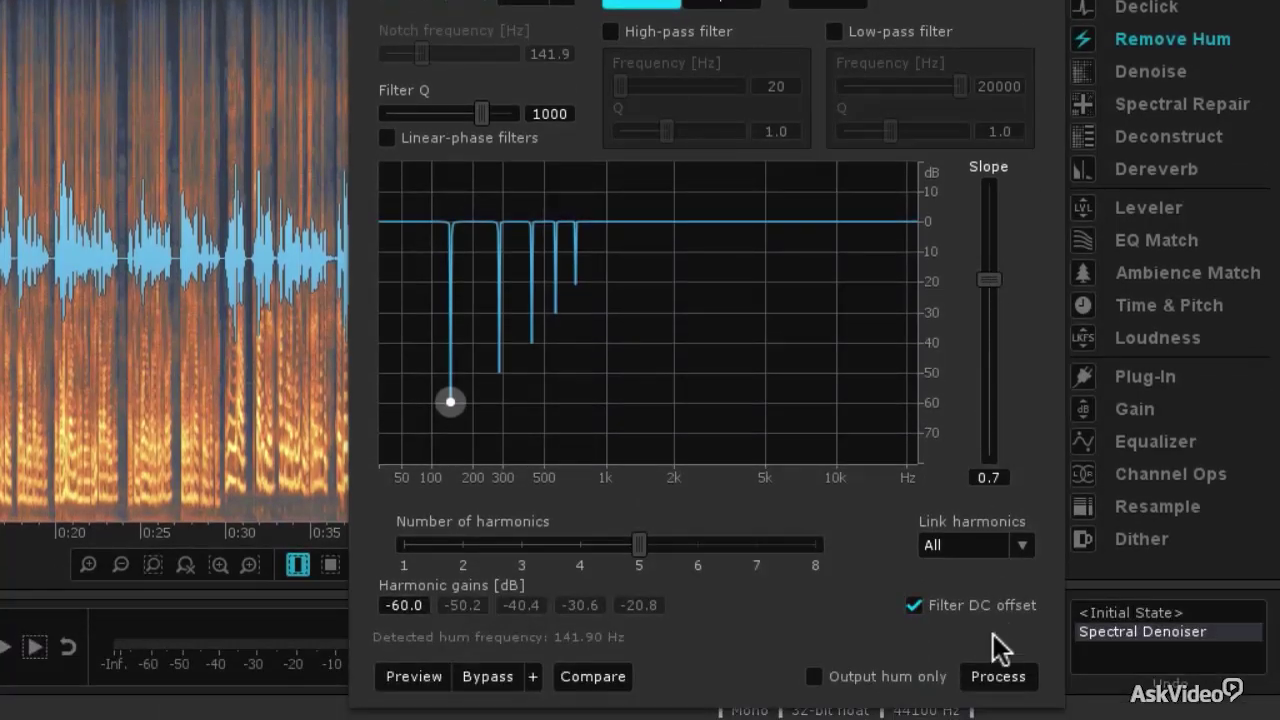
pyautogui.click(1001, 677)
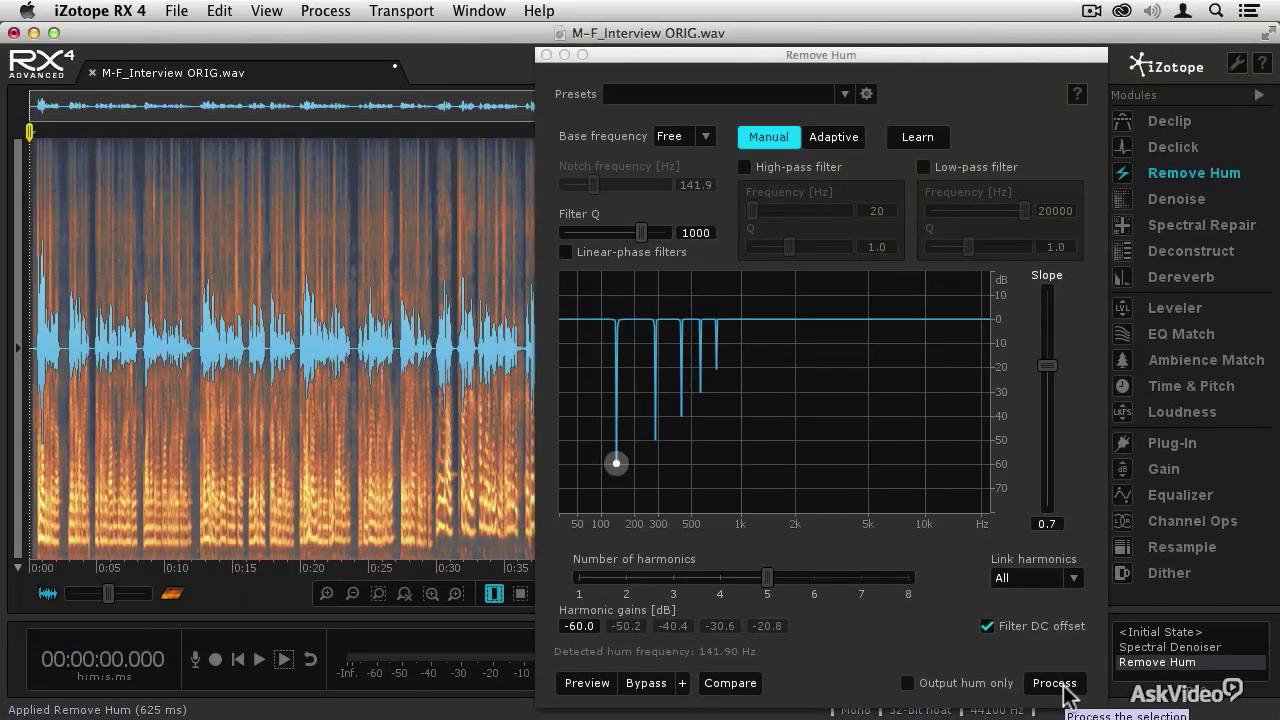
pyautogui.click(546, 55)
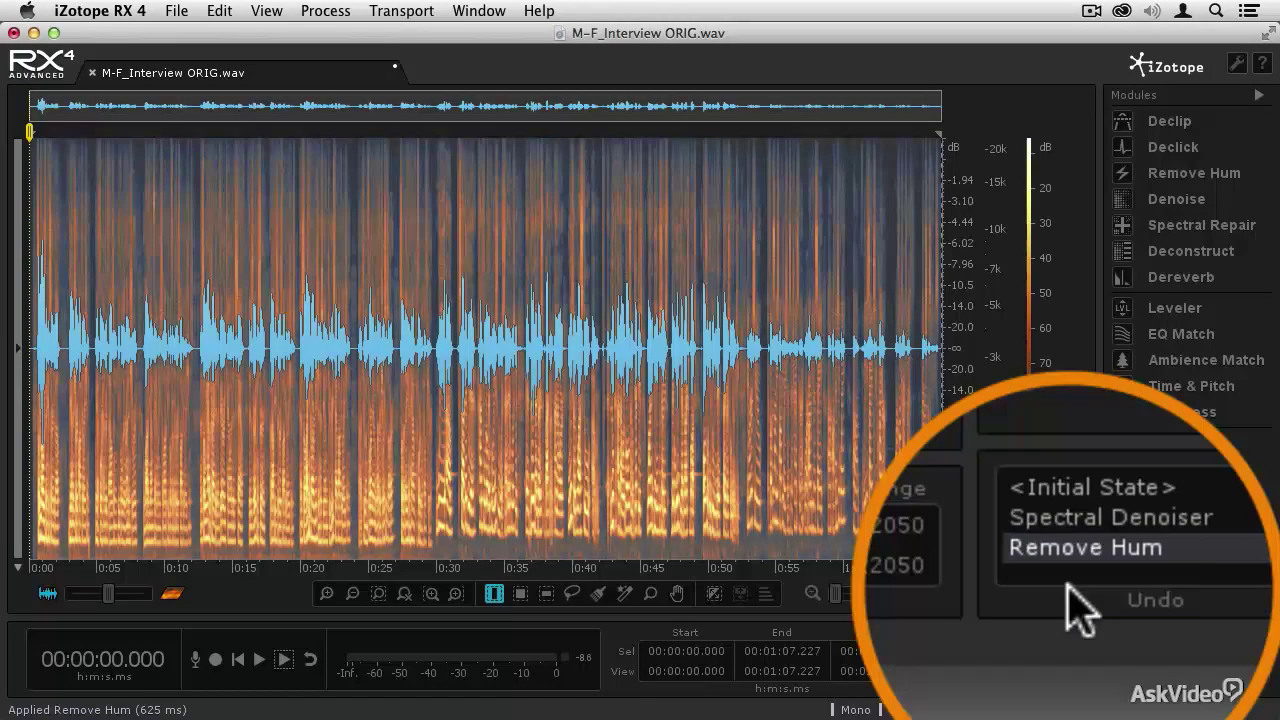
pyautogui.press('space')
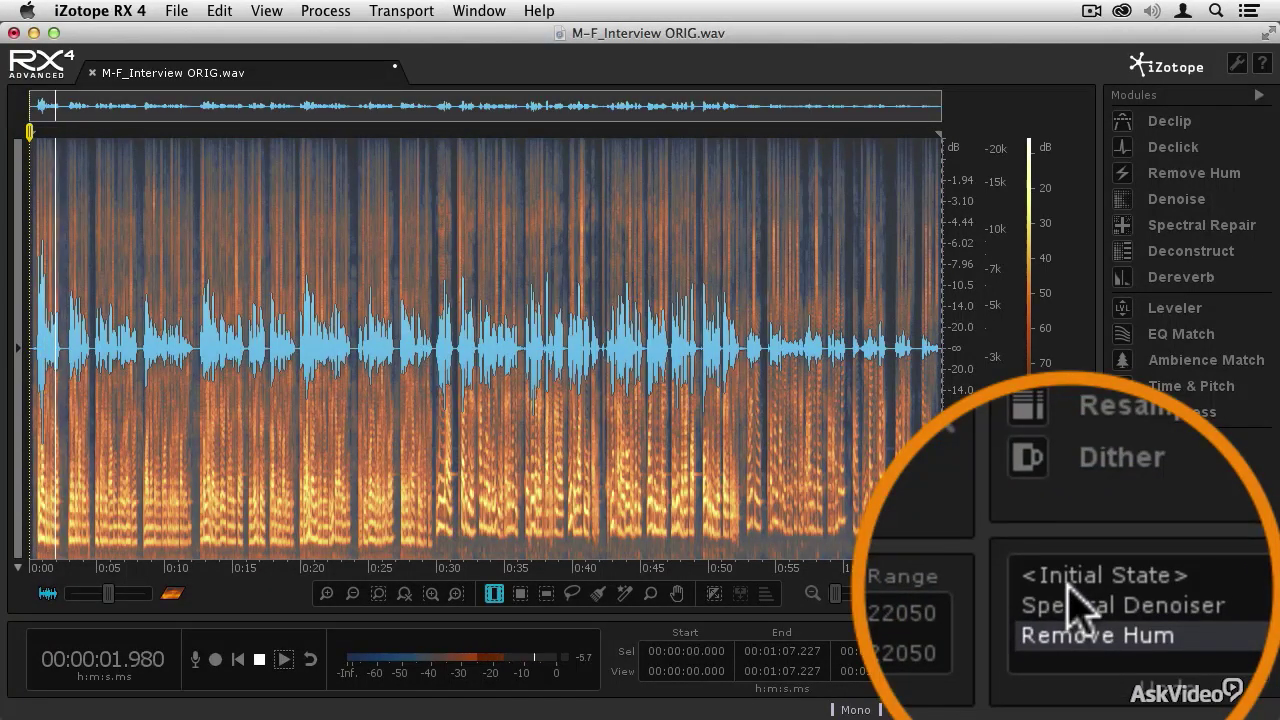
pyautogui.click(1070, 590)
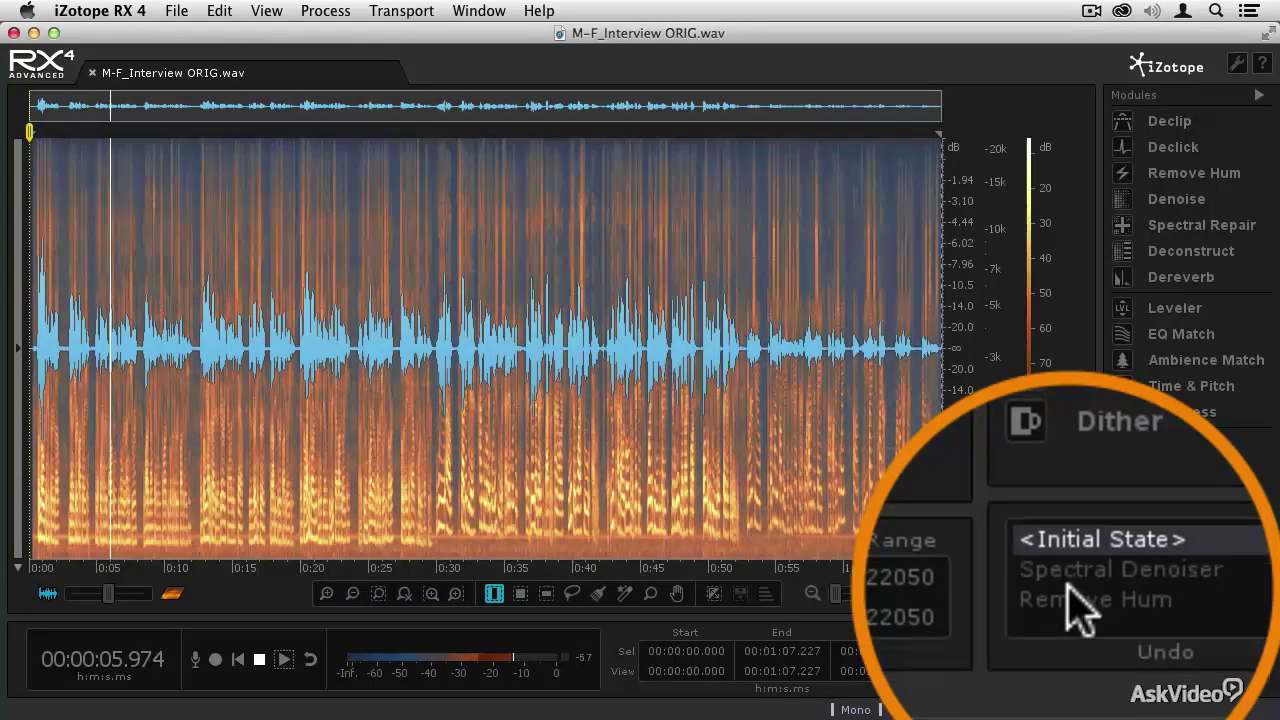
pyautogui.click(1068, 590)
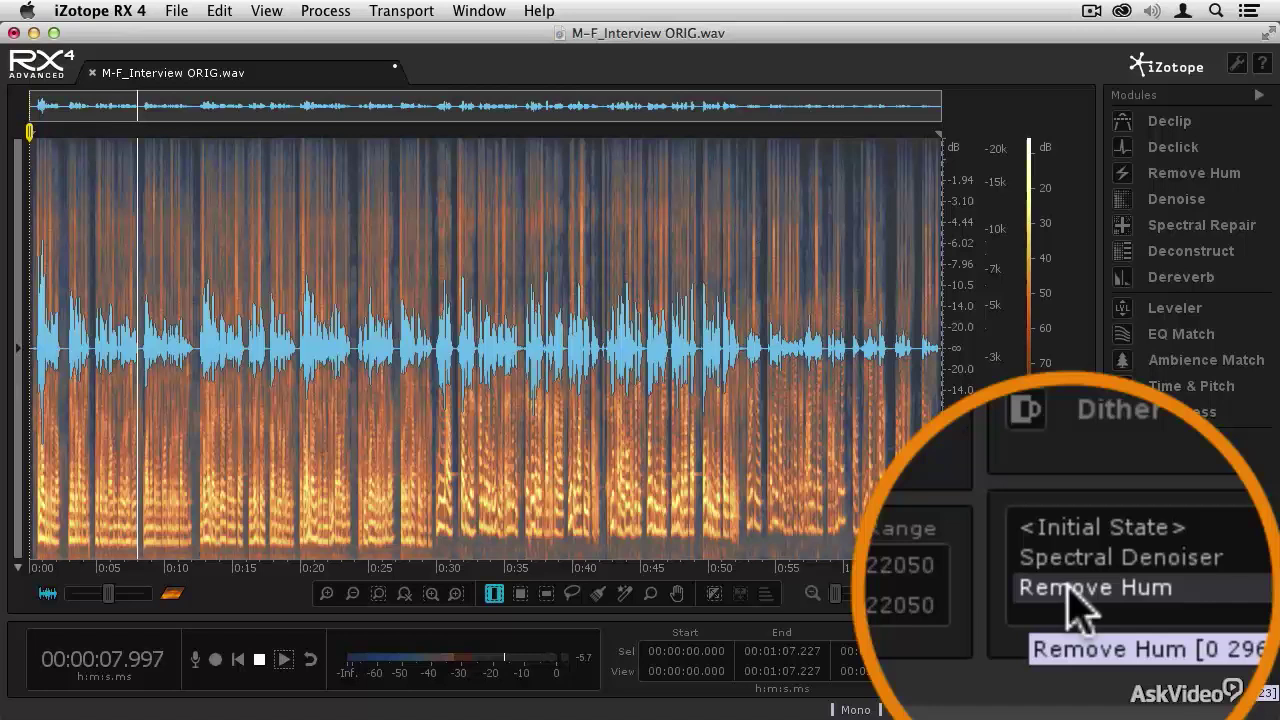
pyautogui.click(1068, 590)
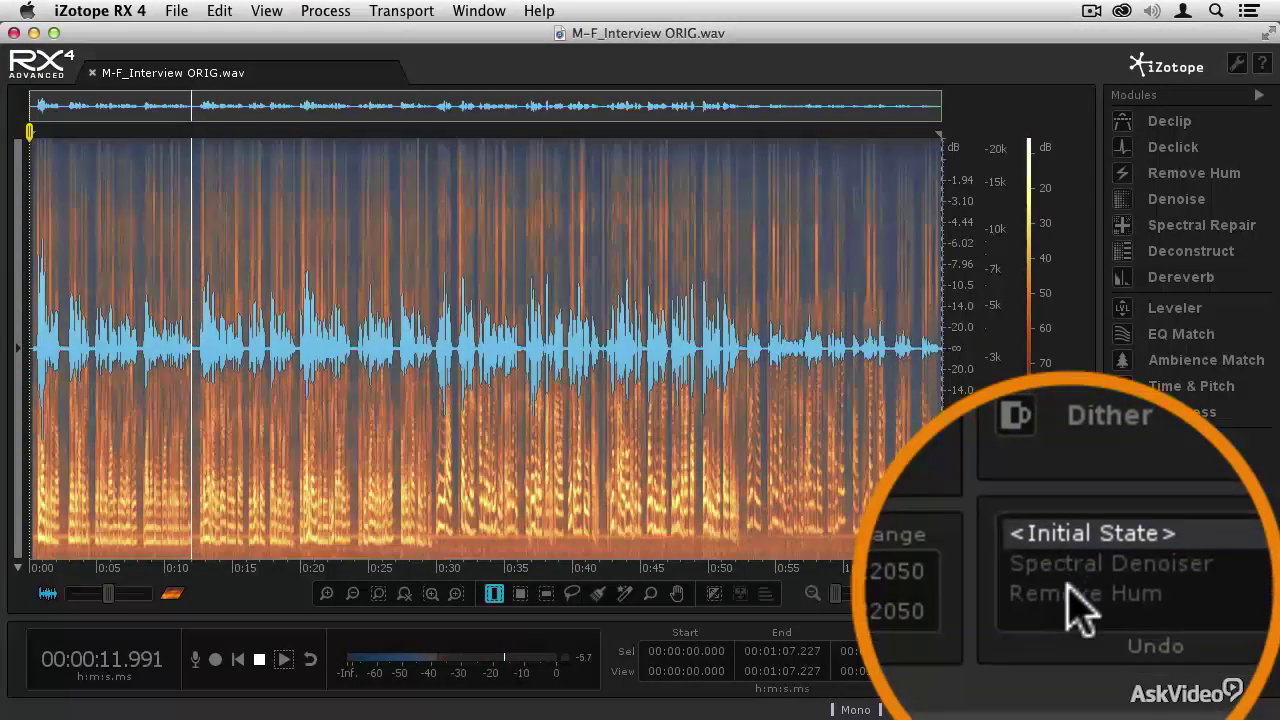
pyautogui.click(1068, 592)
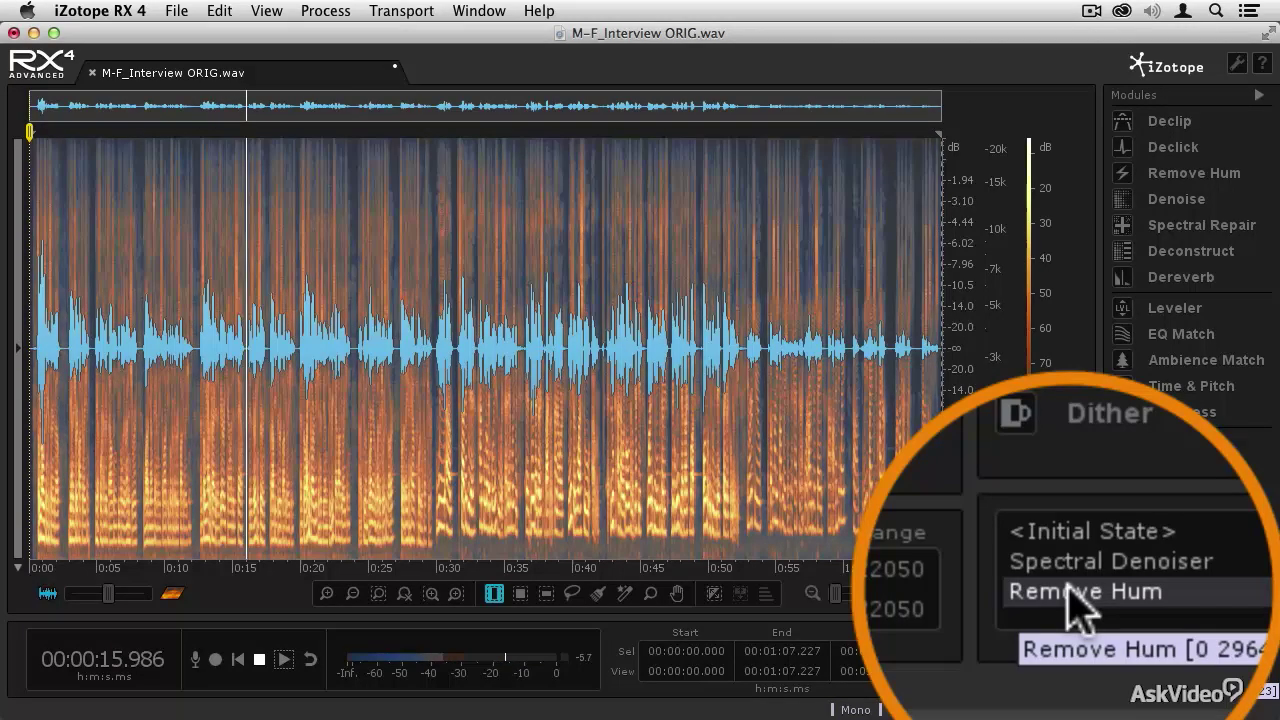
pyautogui.press('space')
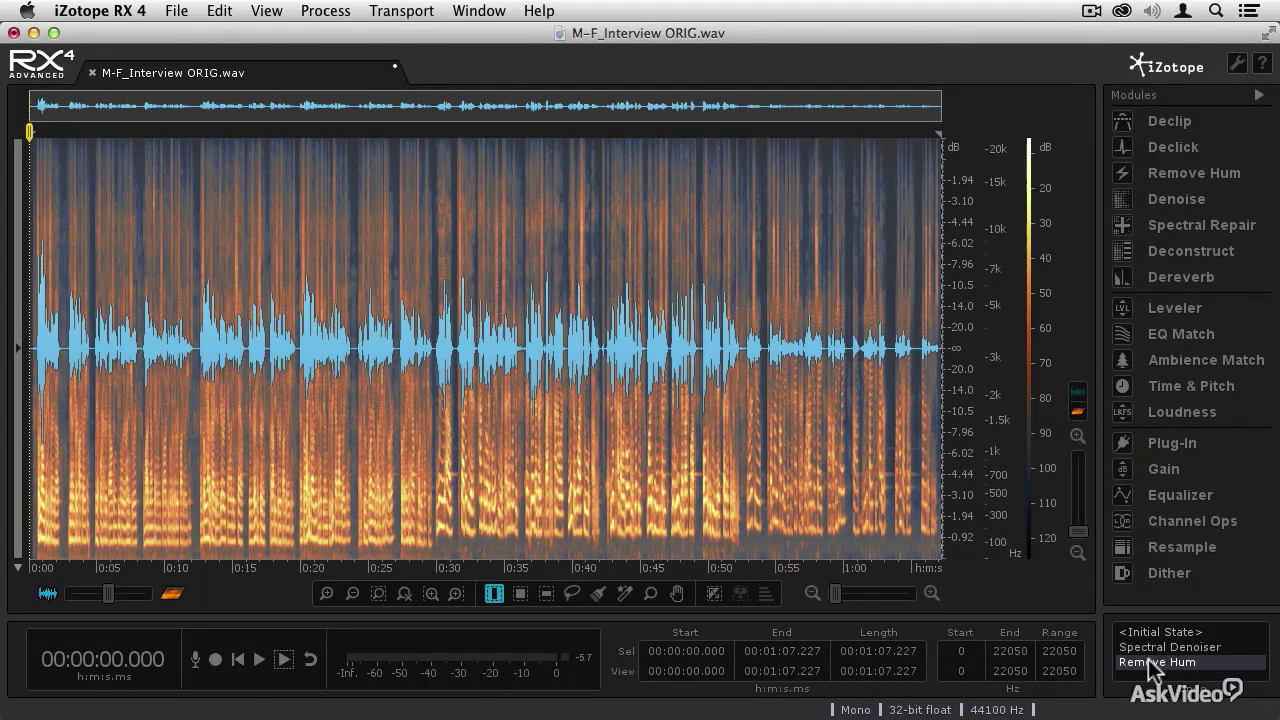